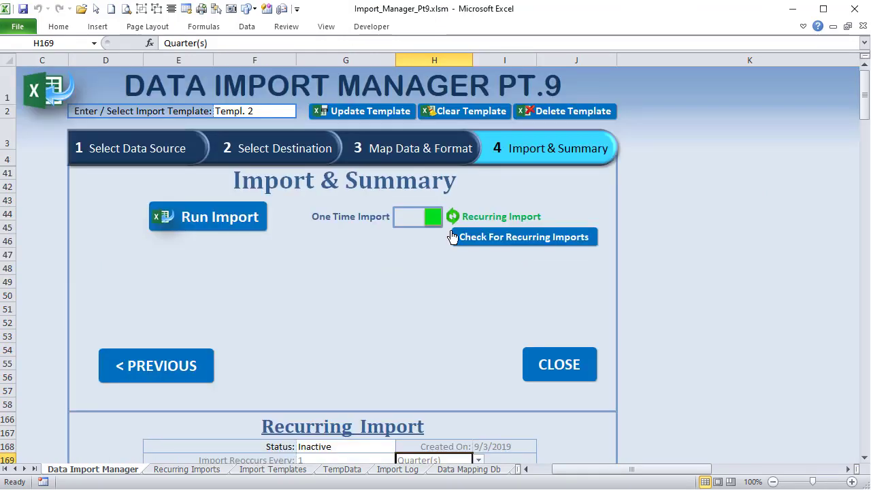
Flip the One Time/Recurring import-mode toggle on the Import & Summary step for template Templ. 2
{"action": "left_click", "coordinate": [412, 217]}
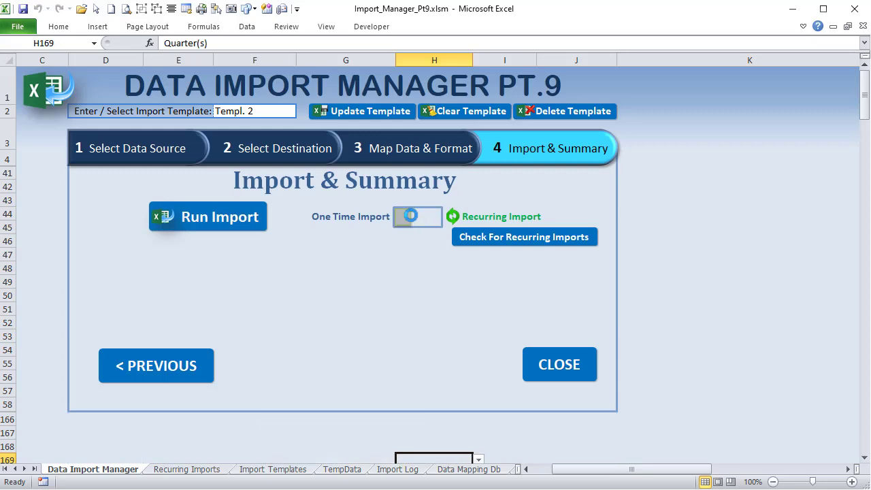
Switch back to Recurring Import and test the toggle a few times, leaving the schedule panel shown
{"action": "left_click", "coordinate": [411, 216]}
{"action": "scroll", "coordinate": [409, 240], "scroll_direction": "down", "scroll_amount": 1}
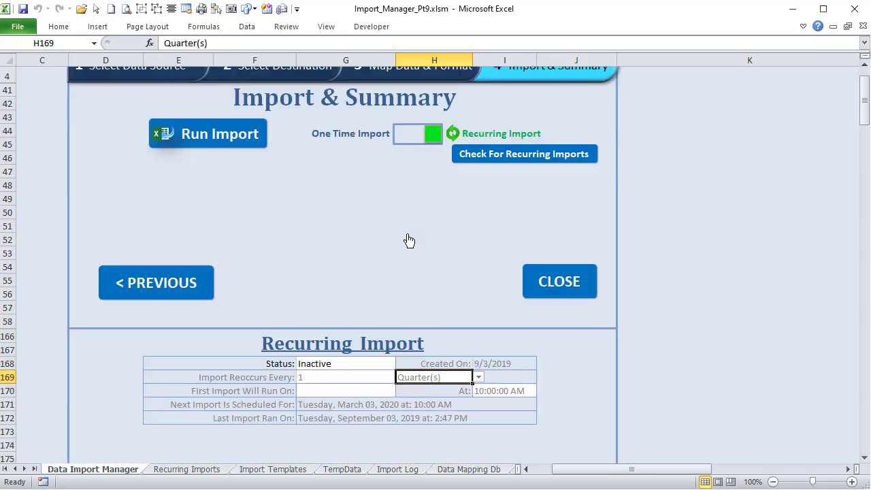
{"action": "left_click", "coordinate": [413, 139]}
{"action": "left_click", "coordinate": [421, 140]}
{"action": "left_click", "coordinate": [408, 139]}
{"action": "left_click", "coordinate": [420, 140]}
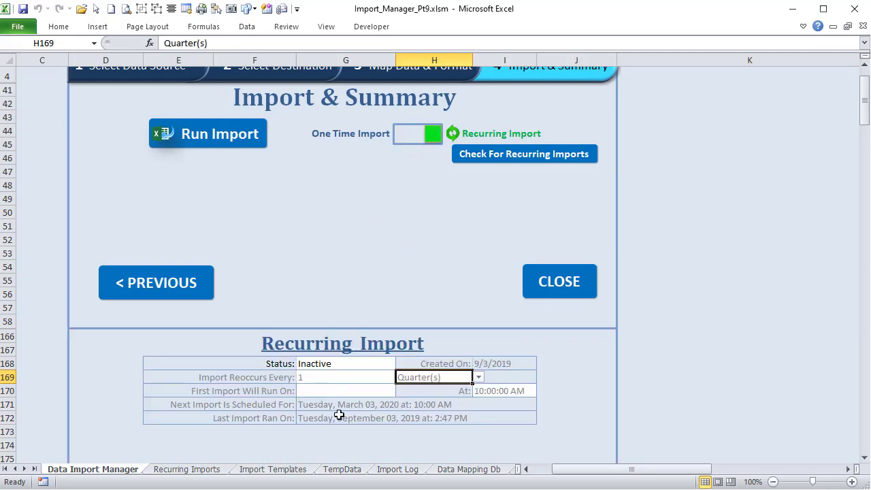
Set the recurring import Status to Active, repeating every 2 Week(s)
{"action": "left_click", "coordinate": [356, 363]}
{"action": "left_click", "coordinate": [401, 363]}
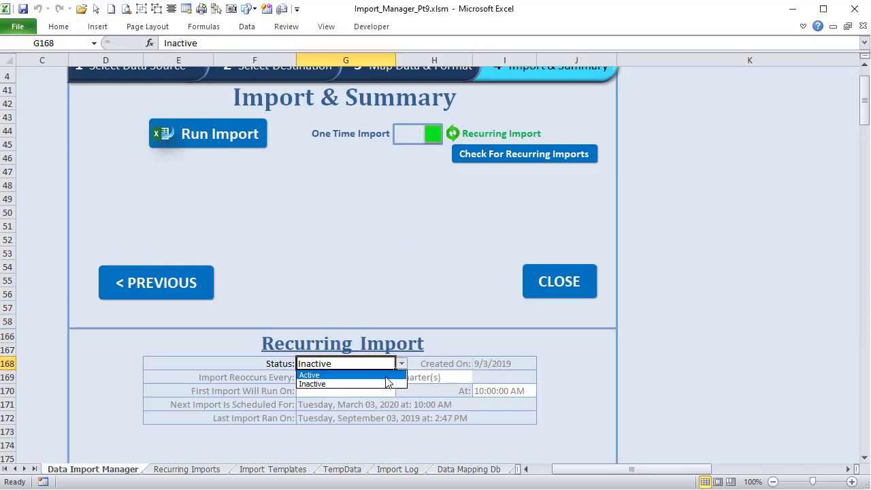
{"action": "left_click", "coordinate": [386, 377]}
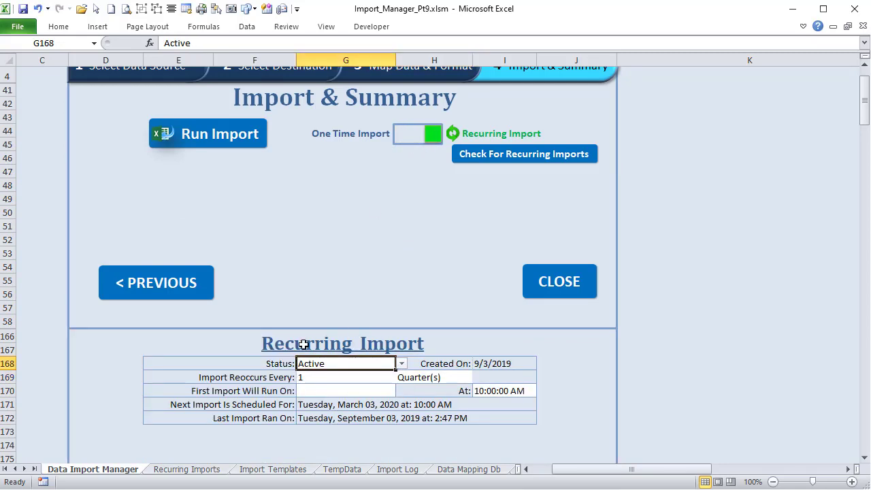
{"action": "left_click", "coordinate": [362, 377]}
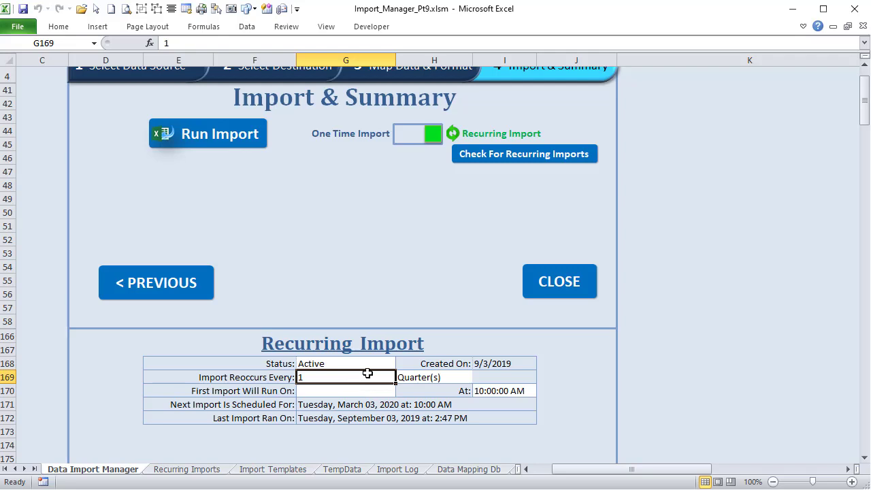
{"action": "type", "text": "2"}
{"action": "key", "text": "Tab"}
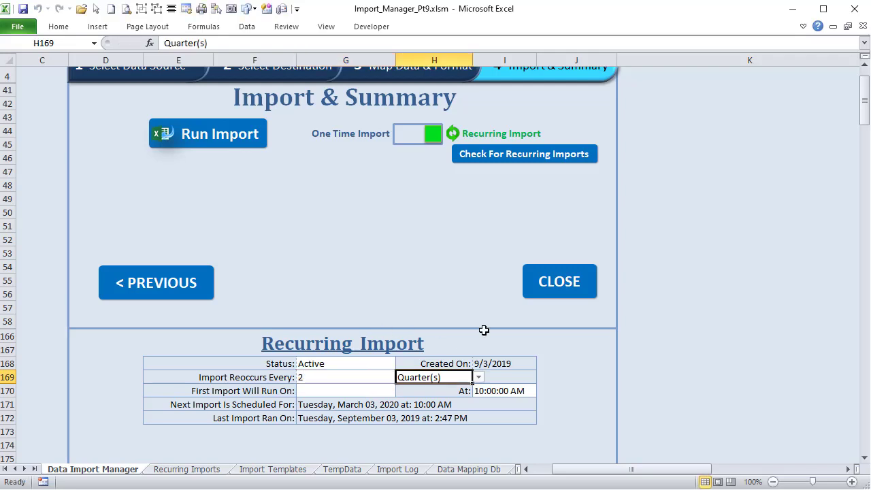
{"action": "left_click", "coordinate": [479, 377]}
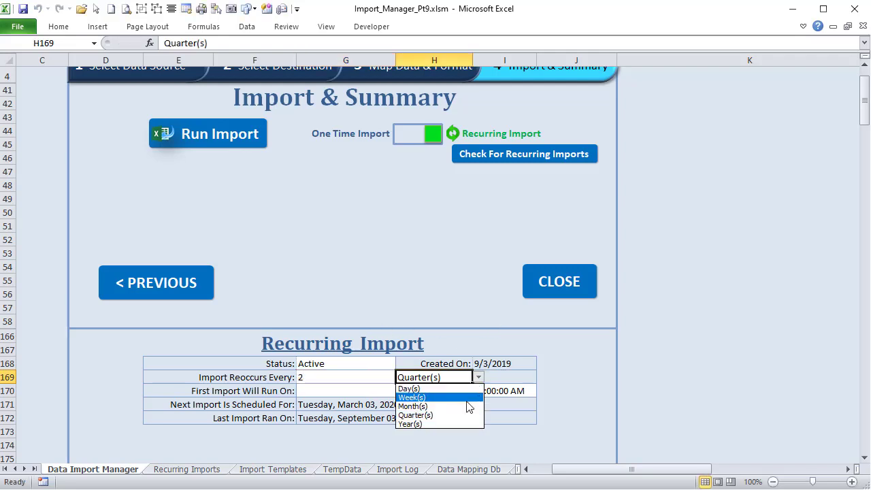
{"action": "left_click", "coordinate": [457, 398]}
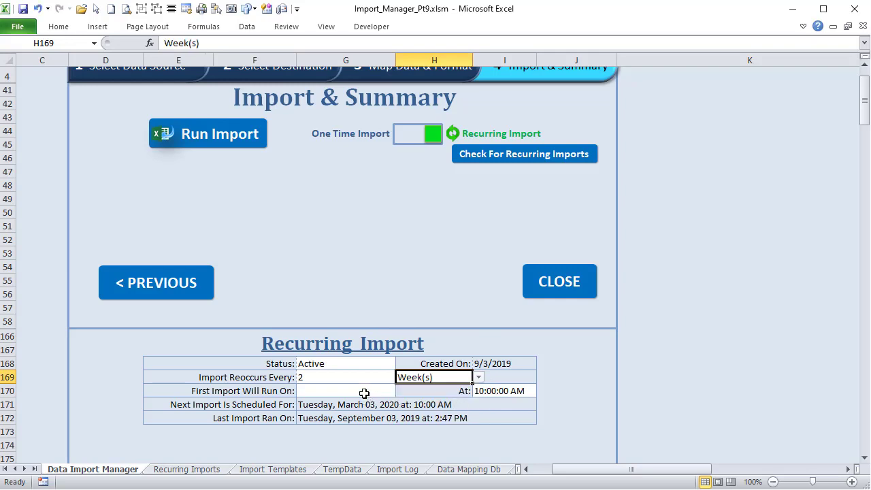
Enter 3/9 as the first import date so the next run is March 9, 2019
{"action": "left_click", "coordinate": [364, 392]}
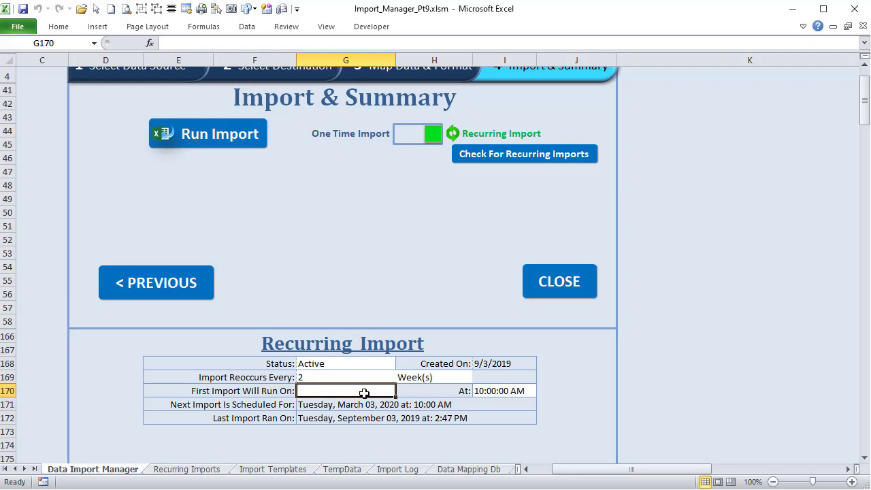
{"action": "type", "text": "3/"}
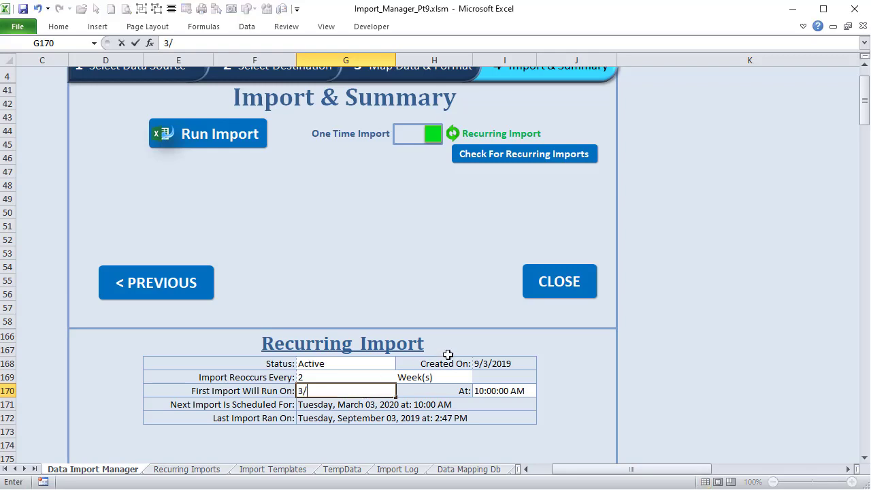
{"action": "type", "text": "9"}
{"action": "key", "text": "Tab"}
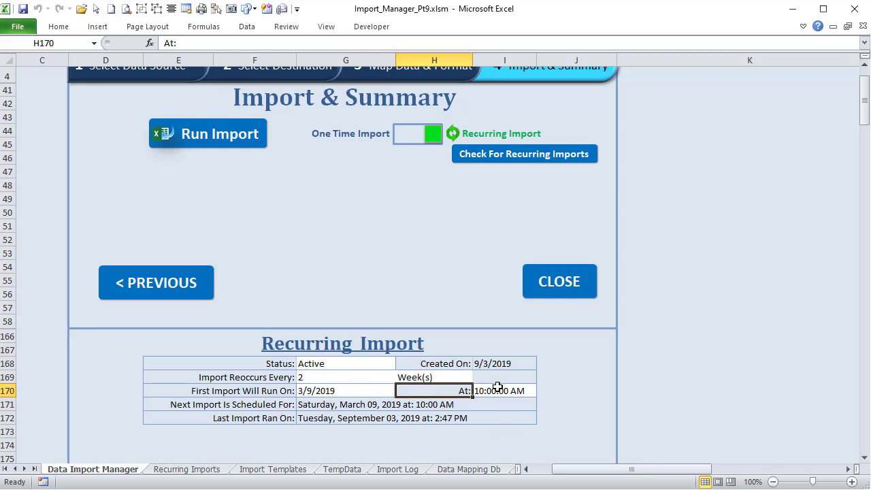
{"action": "scroll", "coordinate": [487, 392], "scroll_direction": "up", "scroll_amount": 1}
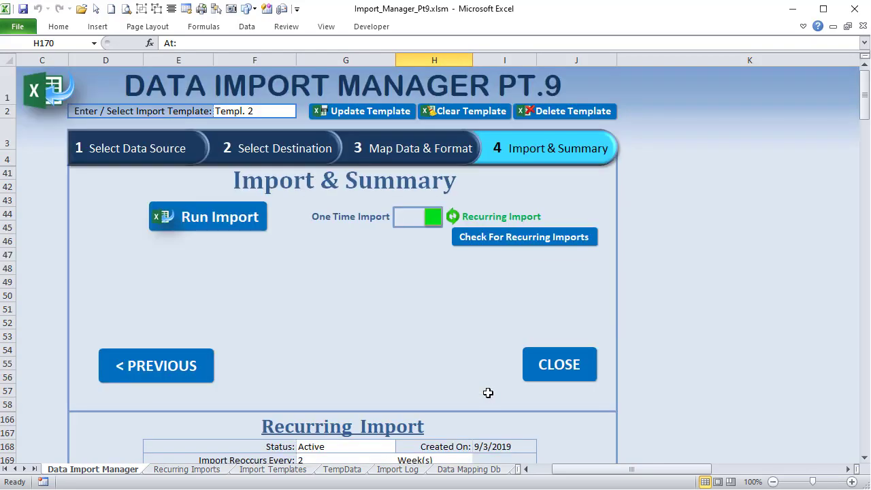
{"action": "scroll", "coordinate": [484, 364], "scroll_direction": "down", "scroll_amount": 2}
{"action": "scroll", "coordinate": [481, 367], "scroll_direction": "up", "scroll_amount": 2}
{"action": "scroll", "coordinate": [351, 305], "scroll_direction": "down", "scroll_amount": 1}
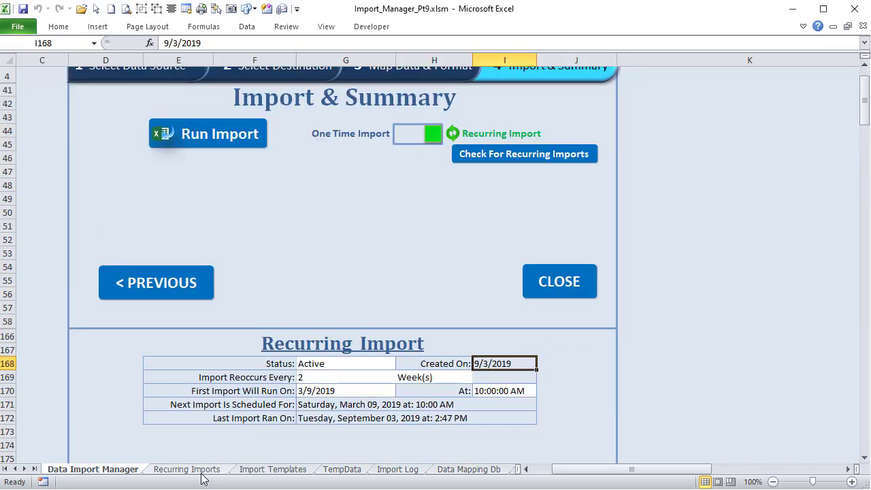
Check the Recurring Imports sheet, then set the Status in G168 to Inactive
{"action": "left_click", "coordinate": [203, 471]}
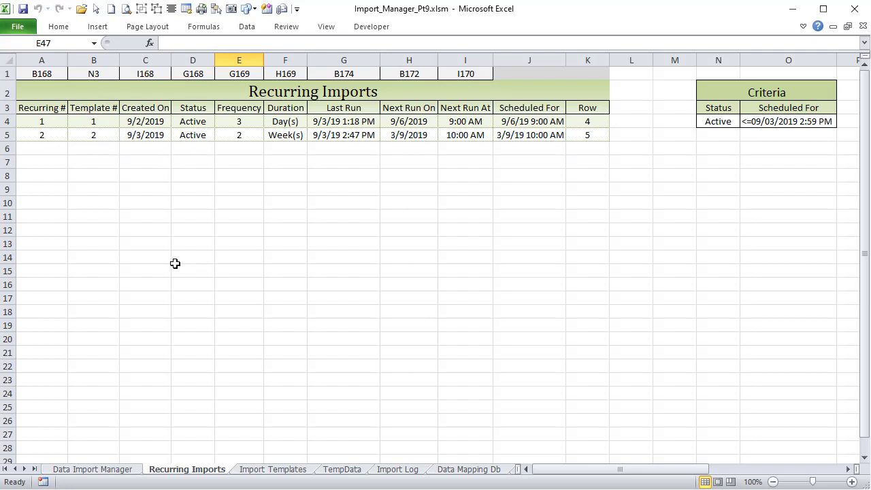
{"action": "left_click", "coordinate": [130, 469]}
{"action": "left_click", "coordinate": [371, 363]}
{"action": "left_click", "coordinate": [401, 363]}
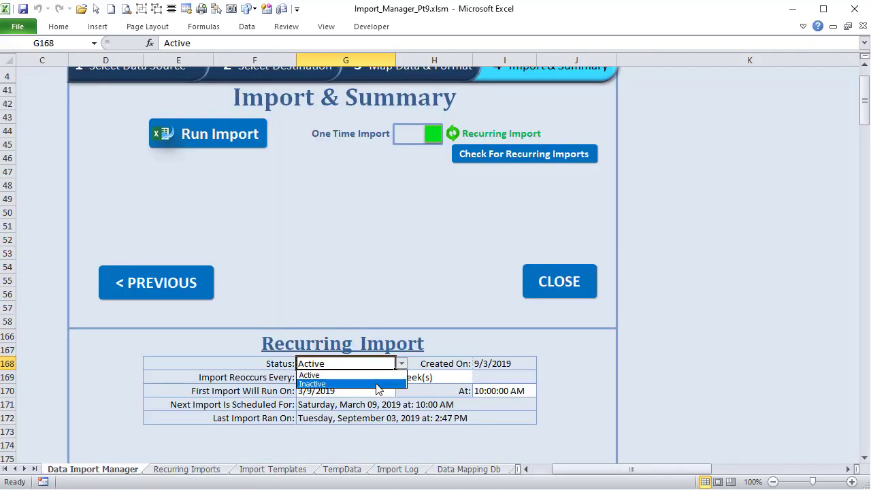
{"action": "left_click", "coordinate": [382, 385]}
{"action": "left_click", "coordinate": [401, 363]}
{"action": "left_click", "coordinate": [401, 366]}
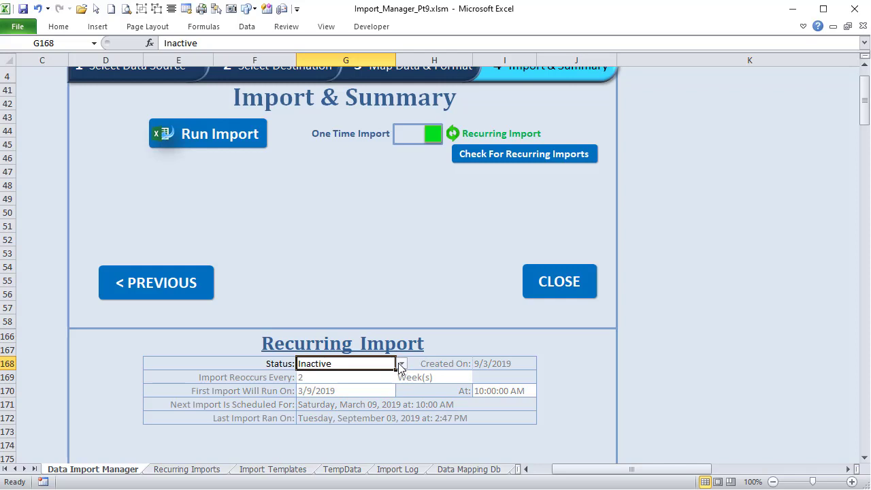
Switch Status between Active and Inactive again, then flip the import mode to One Time and back
{"action": "left_click", "coordinate": [400, 363]}
{"action": "left_click", "coordinate": [385, 372]}
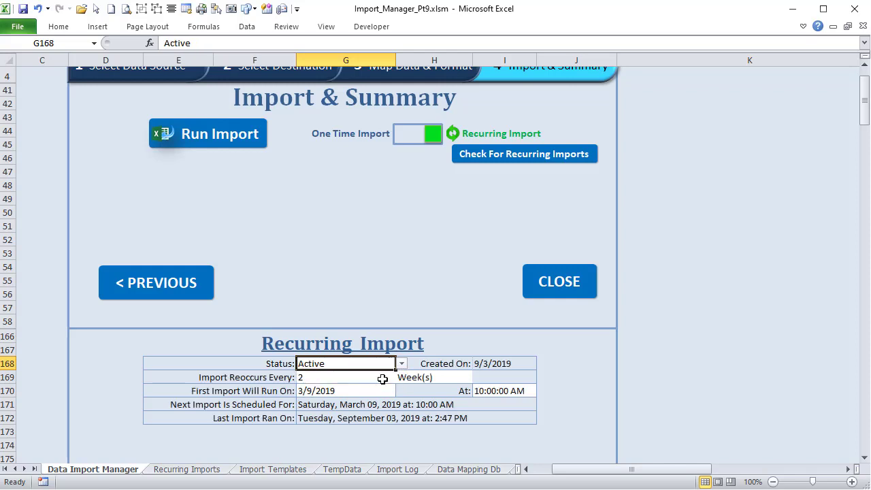
{"action": "left_click", "coordinate": [401, 363]}
{"action": "left_click", "coordinate": [388, 383]}
{"action": "left_click", "coordinate": [402, 364]}
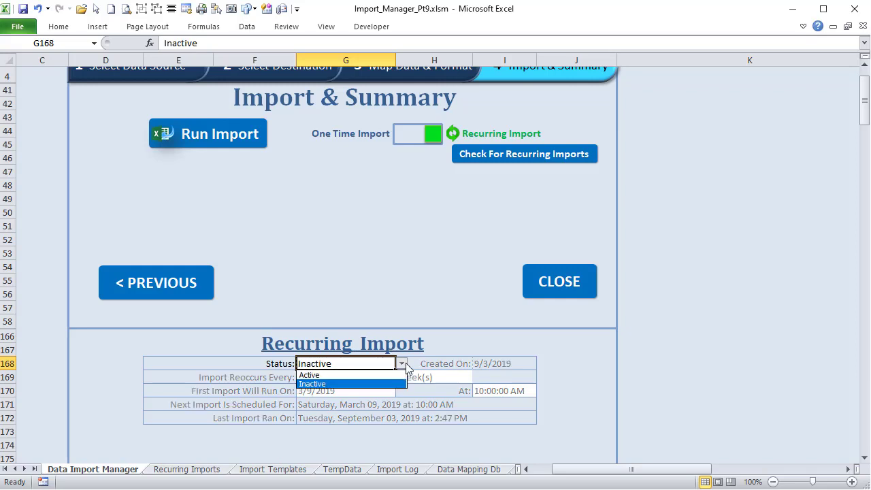
{"action": "left_click", "coordinate": [361, 375]}
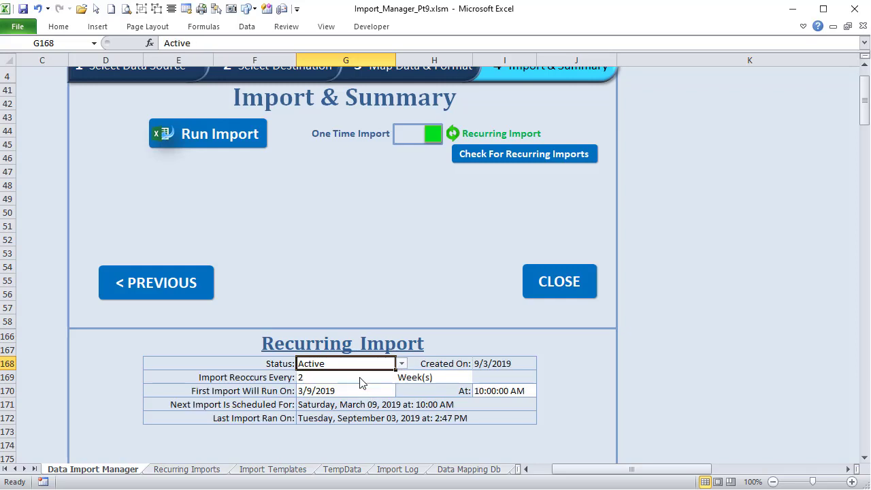
{"action": "left_click", "coordinate": [406, 137]}
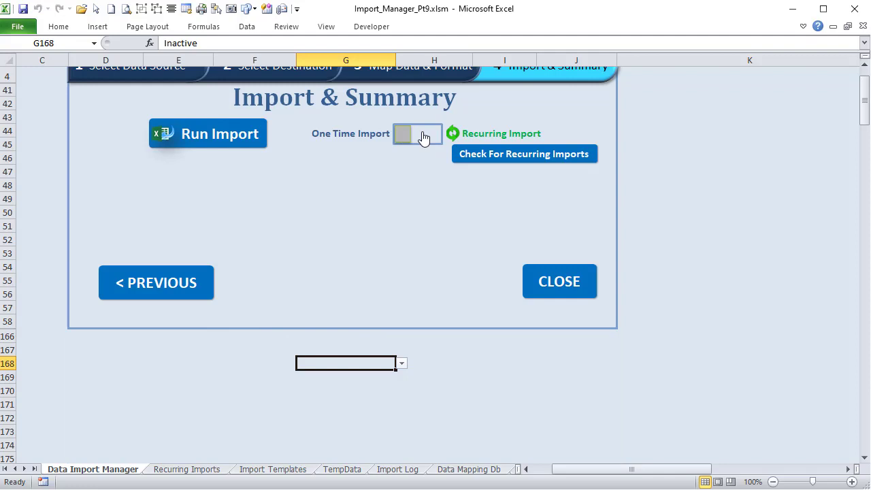
{"action": "left_click", "coordinate": [422, 136]}
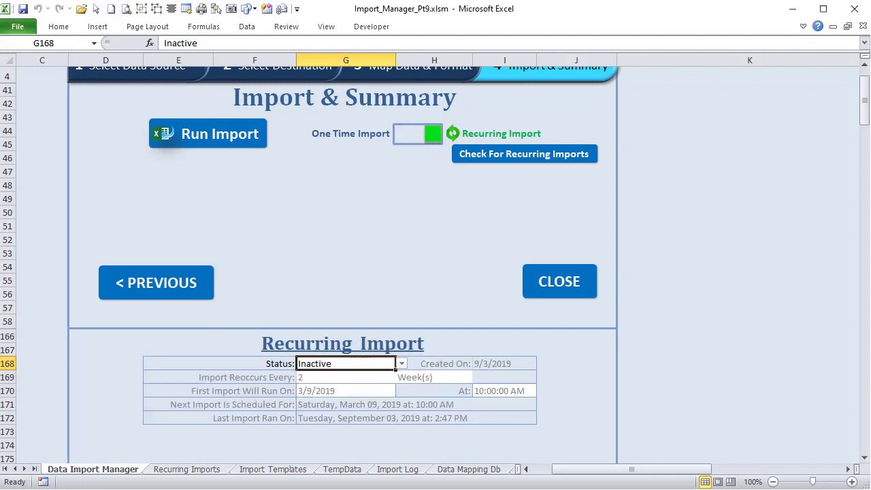
On Recurring Imports, inspect the Status criteria in N4 and the Scheduled For formula in O4
{"action": "left_click", "coordinate": [211, 473]}
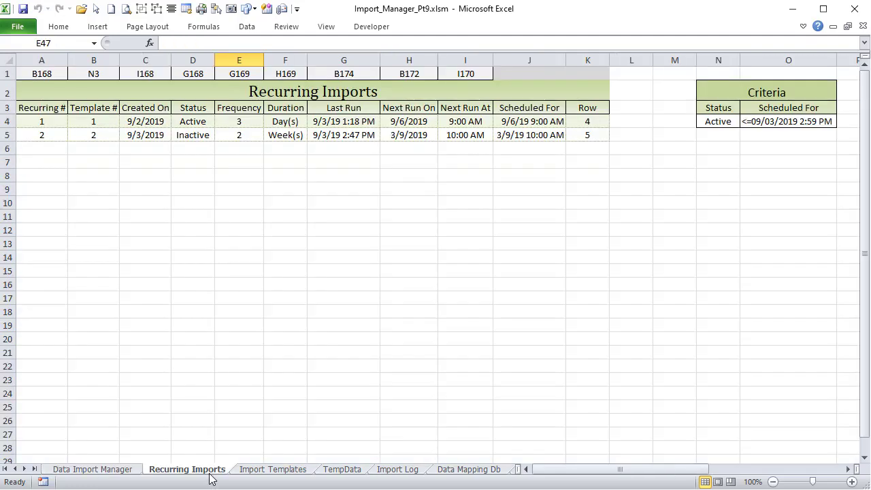
{"action": "left_click_drag", "start_coordinate": [583, 469], "coordinate": [639, 478]}
{"action": "left_click", "coordinate": [482, 119]}
{"action": "left_click", "coordinate": [575, 120]}
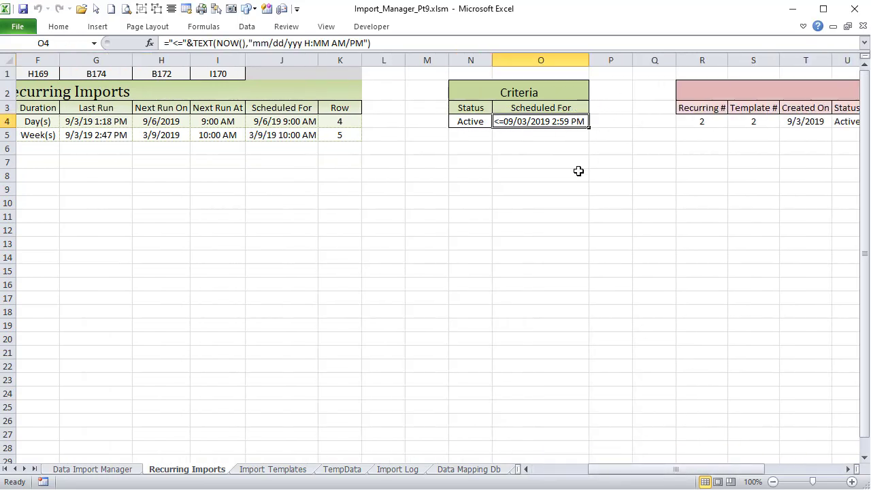
Autofit column AA to show full dates, then view the empty Import Log sheet
{"action": "left_click_drag", "start_coordinate": [671, 469], "coordinate": [582, 478]}
{"action": "double_click", "coordinate": [809, 60]}
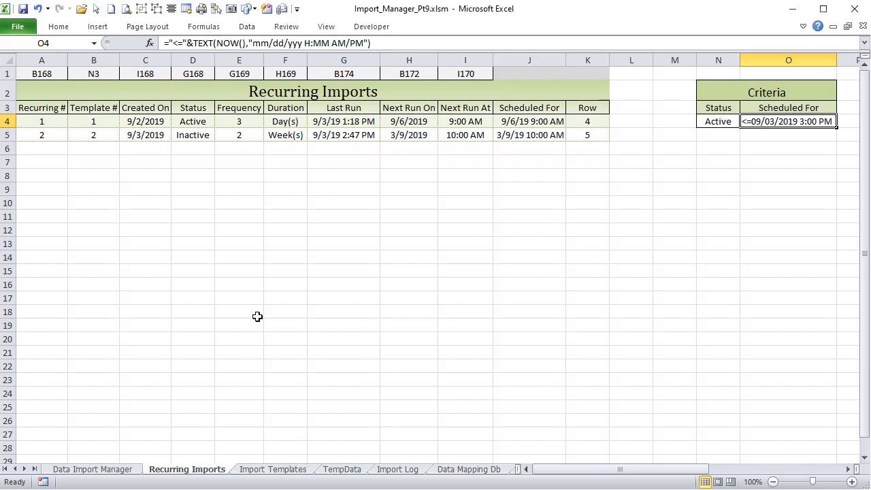
{"action": "left_click", "coordinate": [383, 469]}
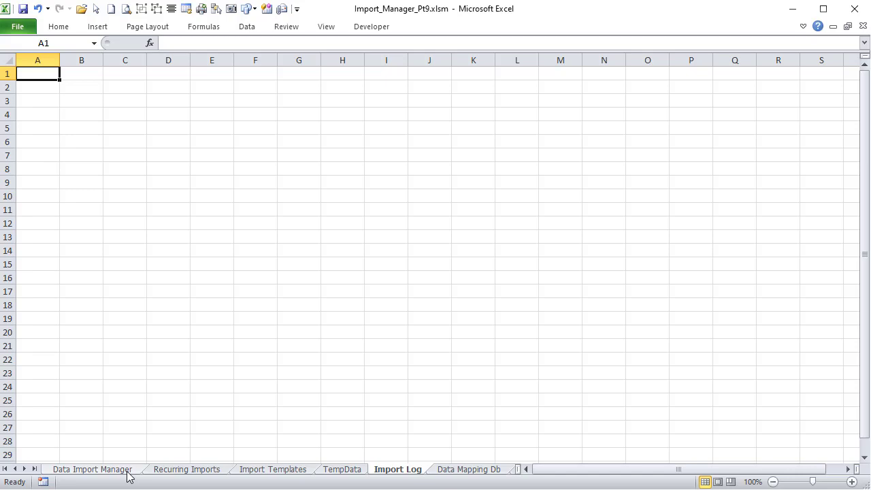
Back on Data Import Manager, flip the import-mode toggle repeatedly, leaving it on One Time Import
{"action": "left_click", "coordinate": [92, 469]}
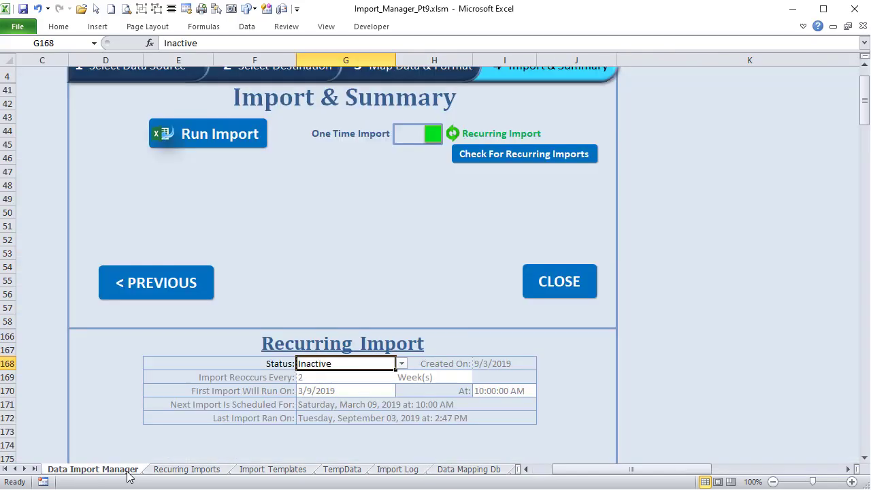
{"action": "scroll", "coordinate": [68, 343], "scroll_direction": "up", "scroll_amount": 1}
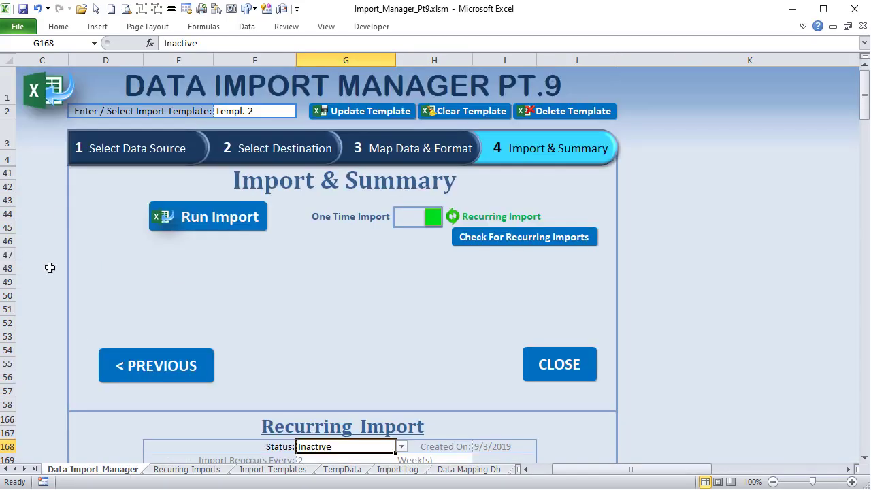
{"action": "left_click", "coordinate": [405, 225]}
{"action": "left_click", "coordinate": [434, 218]}
{"action": "left_click", "coordinate": [426, 219]}
{"action": "left_click", "coordinate": [426, 220]}
{"action": "left_click", "coordinate": [425, 219]}
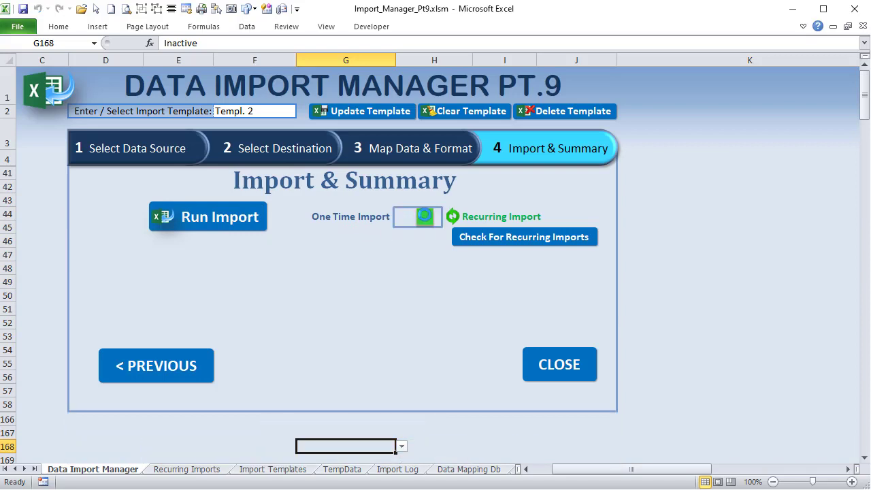
{"action": "left_click", "coordinate": [423, 216]}
{"action": "left_click", "coordinate": [423, 217]}
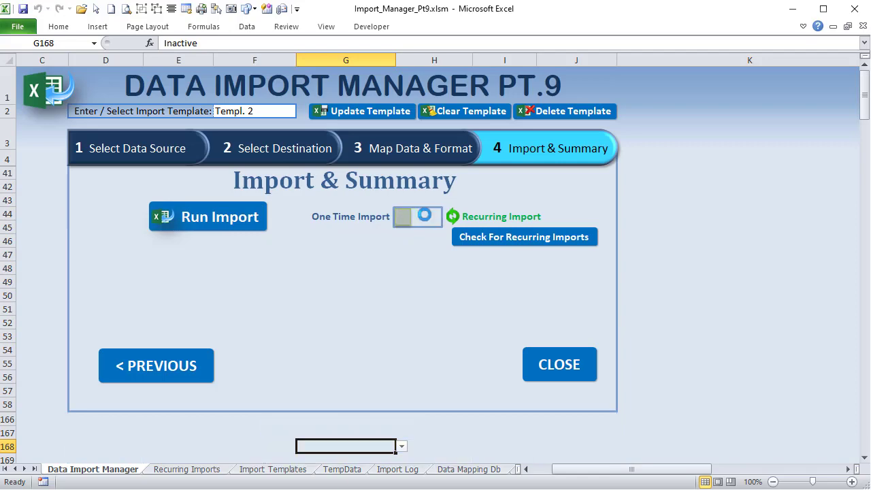
{"action": "right_click", "coordinate": [423, 217]}
{"action": "key", "text": "Escape"}
{"action": "left_click", "coordinate": [501, 203]}
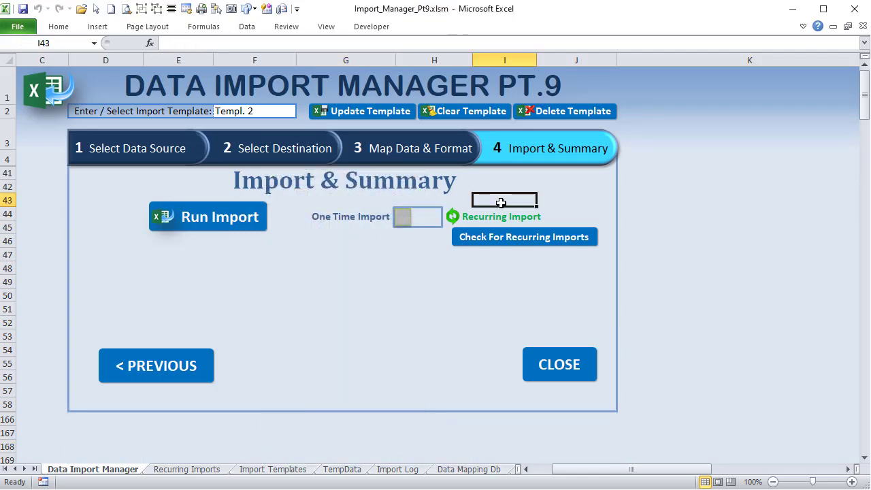
Select the Step4Grp shape group, then toggle the import mode, revealing the section with Status Inactive
{"action": "right_click", "coordinate": [491, 238]}
{"action": "left_click", "coordinate": [600, 198]}
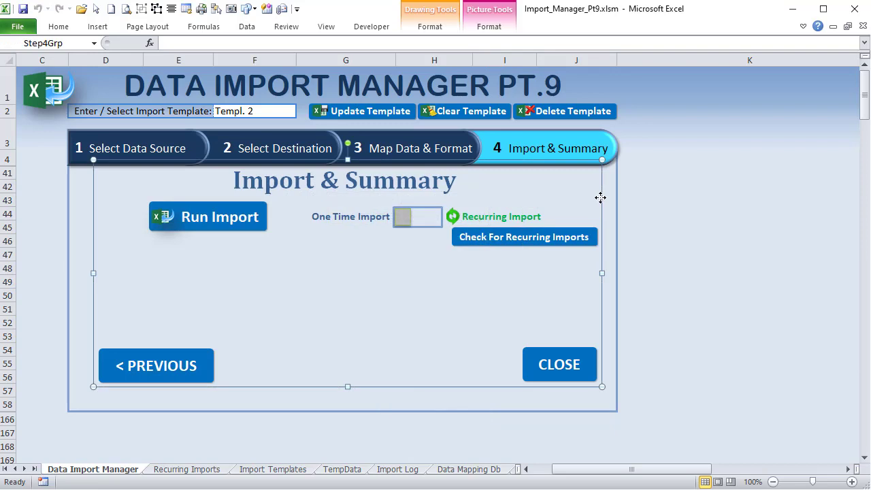
{"action": "left_click", "coordinate": [401, 221]}
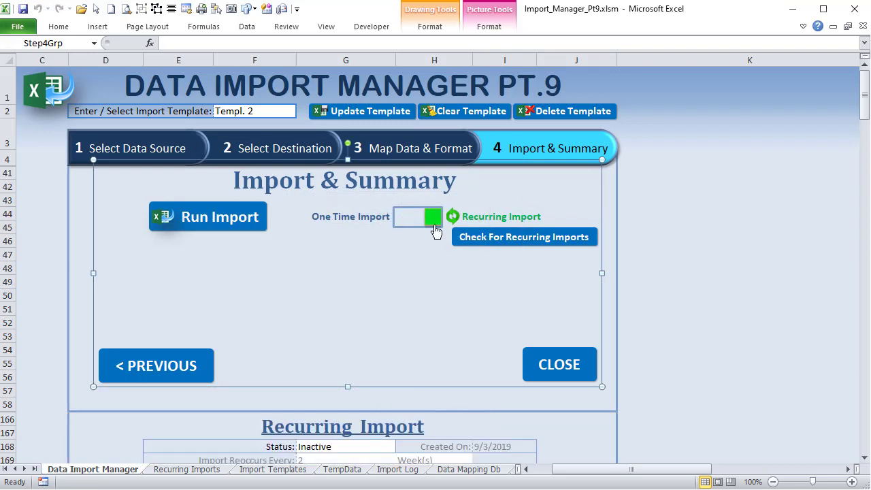
{"action": "left_click", "coordinate": [433, 220]}
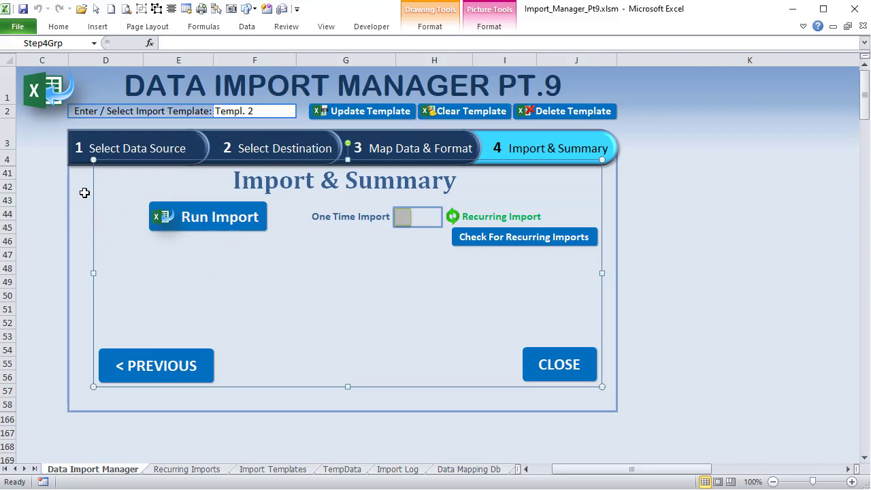
{"action": "left_click", "coordinate": [417, 230]}
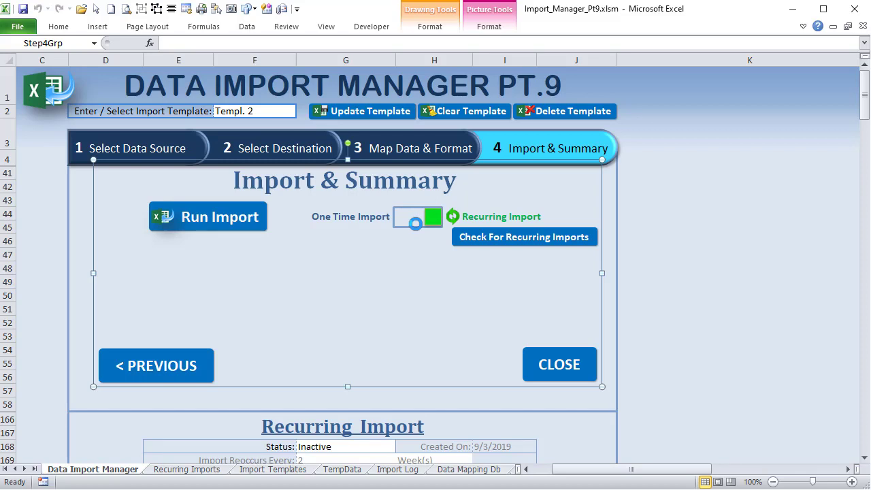
{"action": "left_click", "coordinate": [415, 223]}
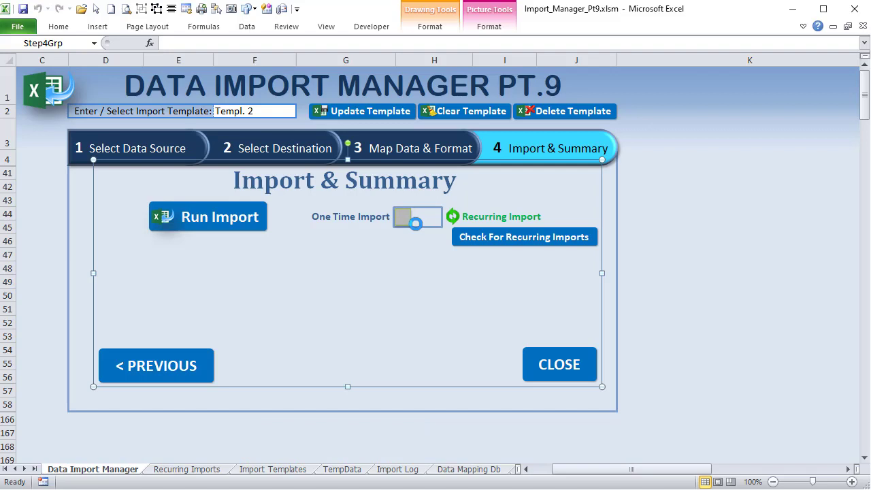
{"action": "left_click", "coordinate": [440, 219]}
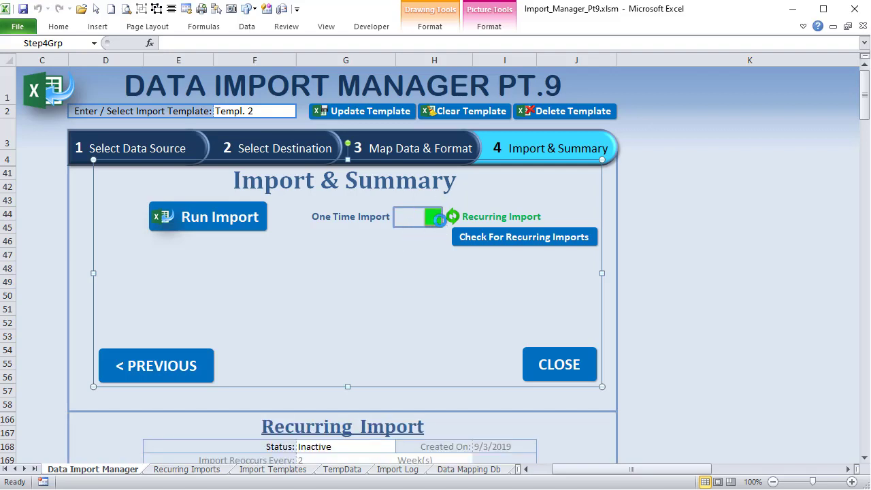
{"action": "left_click", "coordinate": [403, 219]}
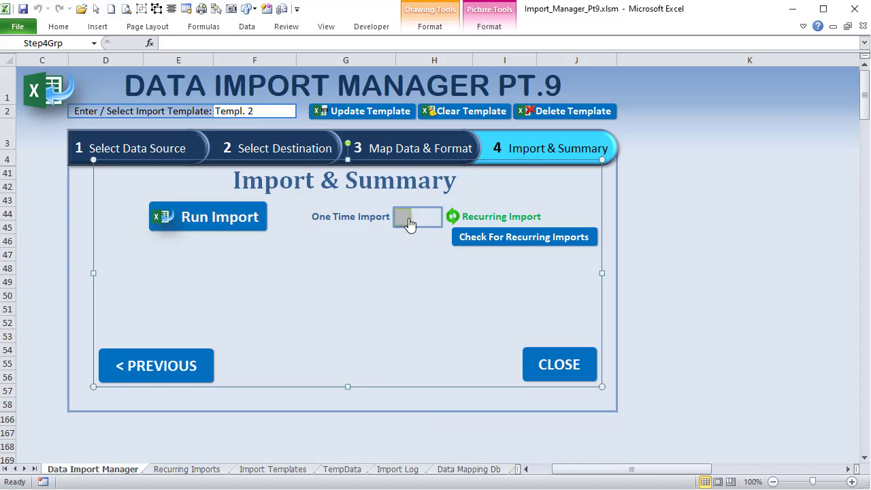
Keep switching between One Time and Recurring Import, ending on Recurring Import
{"action": "left_click", "coordinate": [416, 219]}
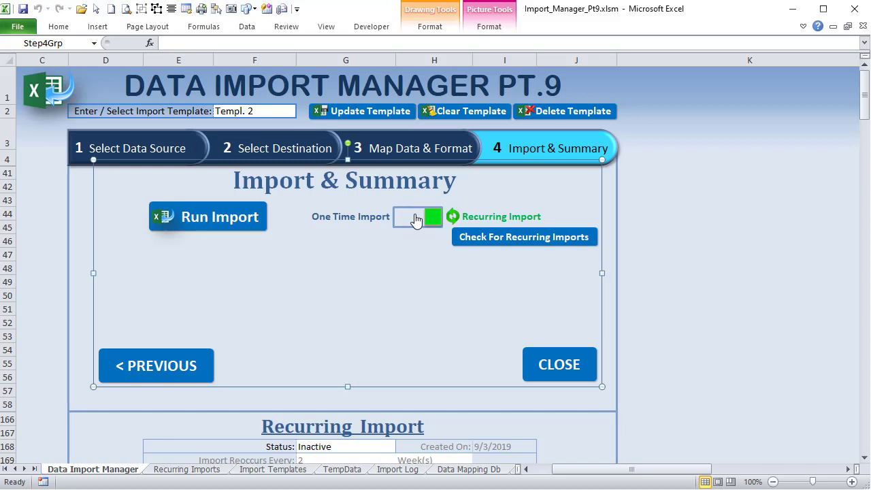
{"action": "left_click", "coordinate": [417, 219]}
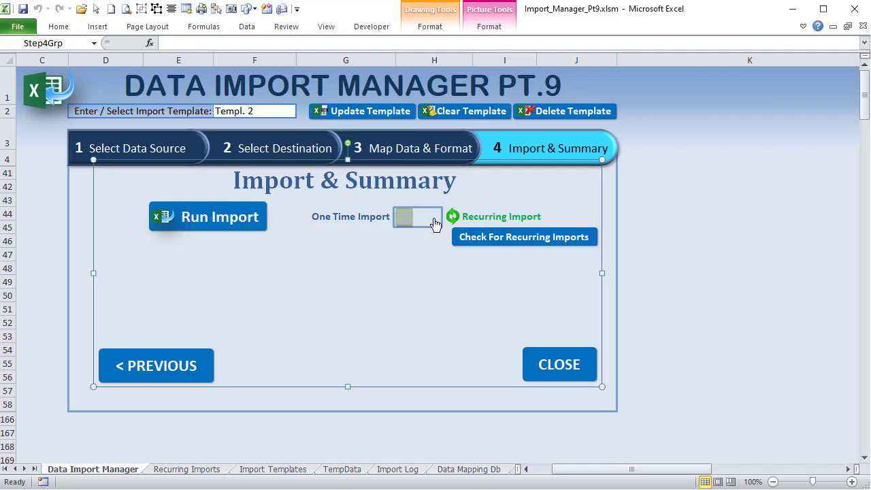
{"action": "left_click", "coordinate": [435, 218]}
{"action": "left_click", "coordinate": [437, 218]}
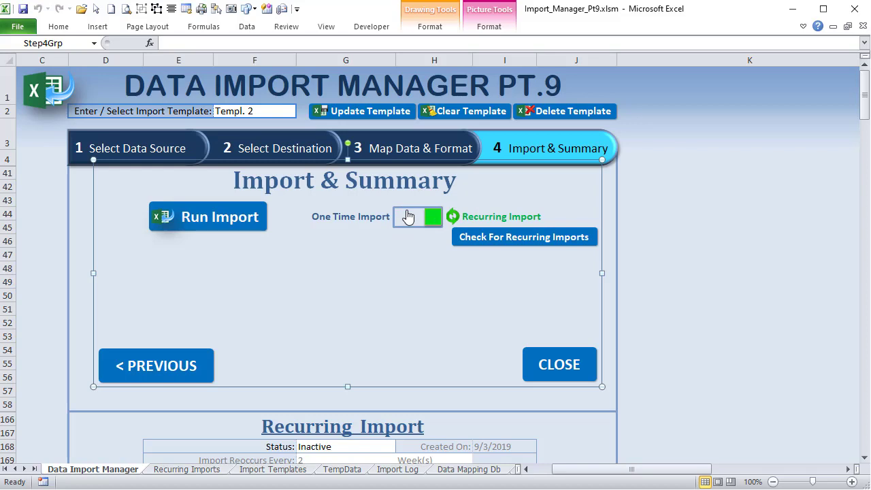
{"action": "left_click", "coordinate": [416, 225]}
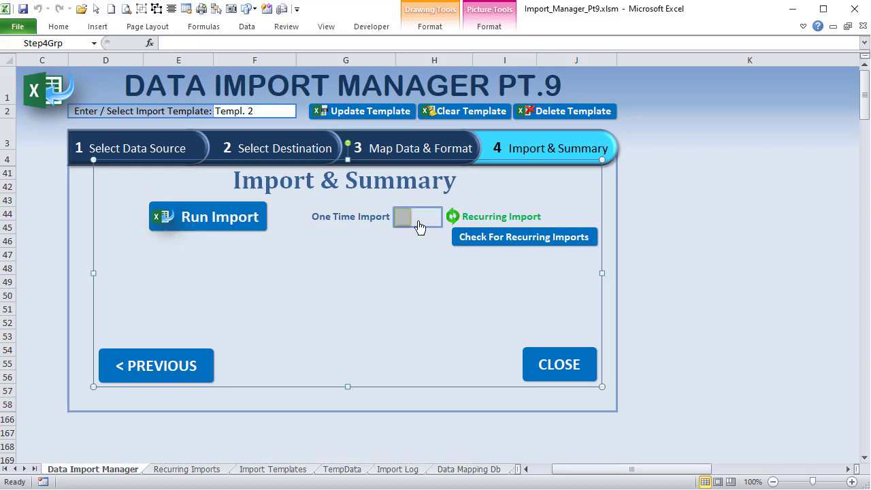
{"action": "left_click", "coordinate": [416, 225]}
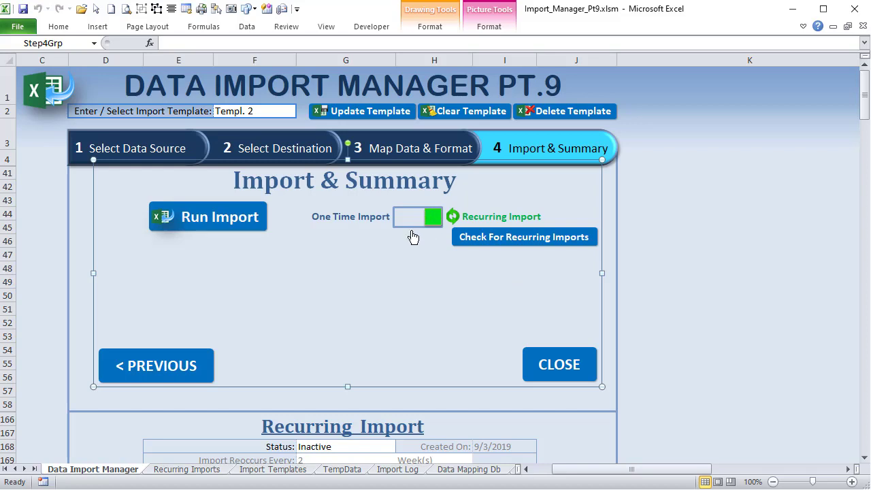
{"action": "left_click", "coordinate": [410, 227]}
{"action": "left_click", "coordinate": [414, 221]}
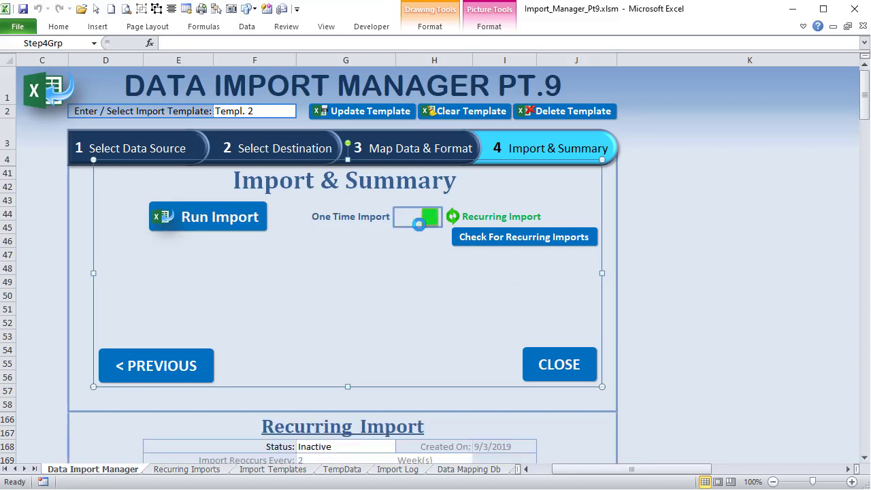
Inspect the Current Date formula in B166
{"action": "scroll", "coordinate": [385, 248], "scroll_direction": "down", "scroll_amount": 1}
{"action": "scroll", "coordinate": [385, 248], "scroll_direction": "up", "scroll_amount": 1}
{"action": "left_click_drag", "start_coordinate": [602, 470], "coordinate": [525, 469]}
{"action": "scroll", "coordinate": [312, 306], "scroll_direction": "down", "scroll_amount": 2}
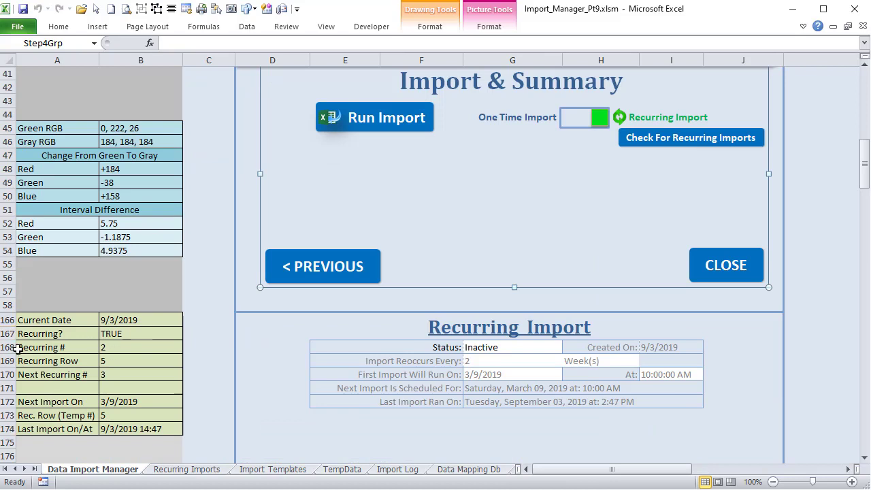
{"action": "left_click", "coordinate": [32, 320]}
{"action": "left_click", "coordinate": [136, 320]}
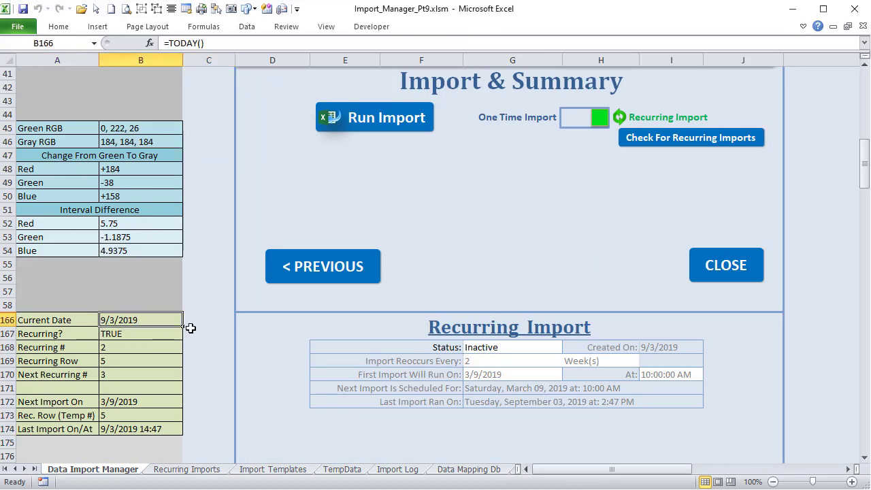
Set the Recurring? flag in B167 to FALSE, then back to TRUE, hiding and showing the section
{"action": "left_click", "coordinate": [134, 332]}
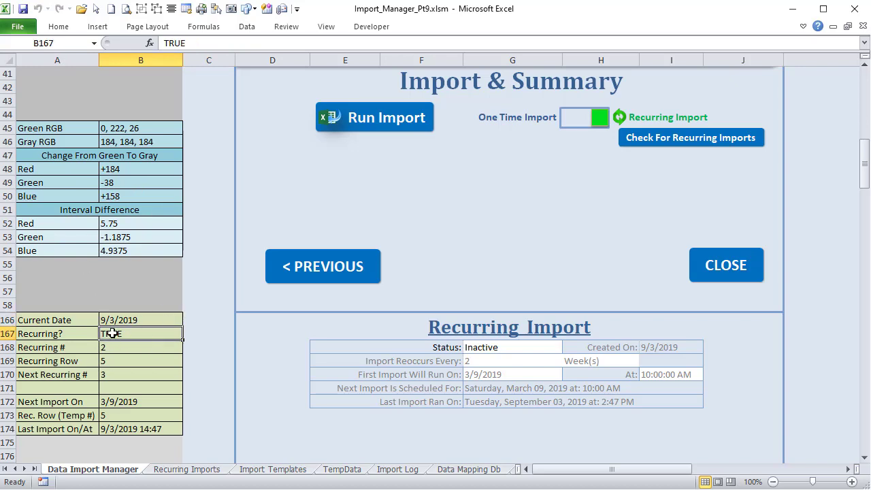
{"action": "type", "text": "False"}
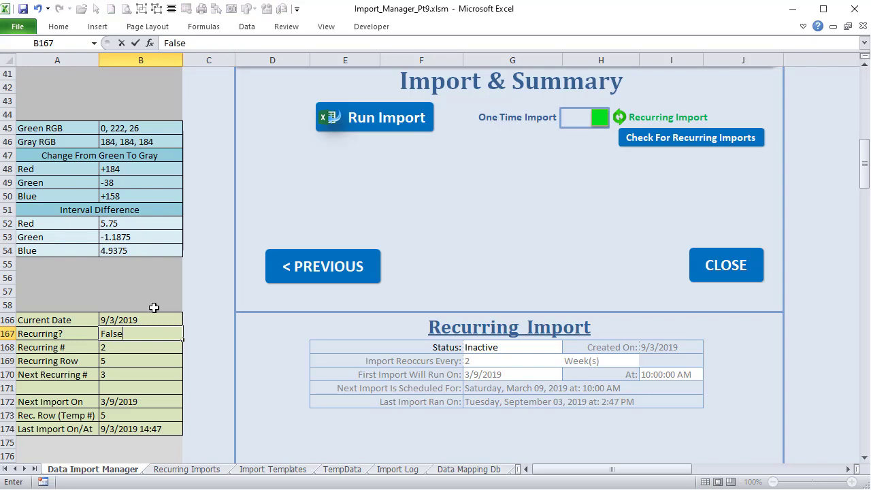
{"action": "key", "text": "Return"}
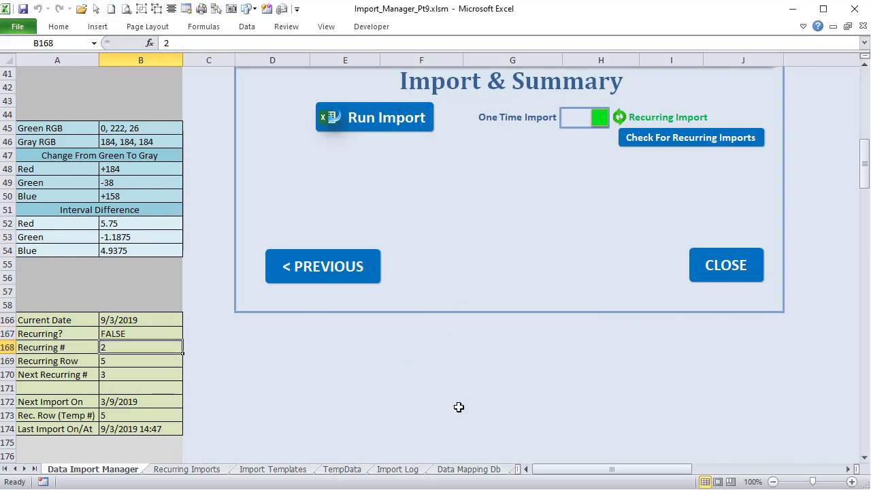
{"action": "left_click", "coordinate": [120, 332]}
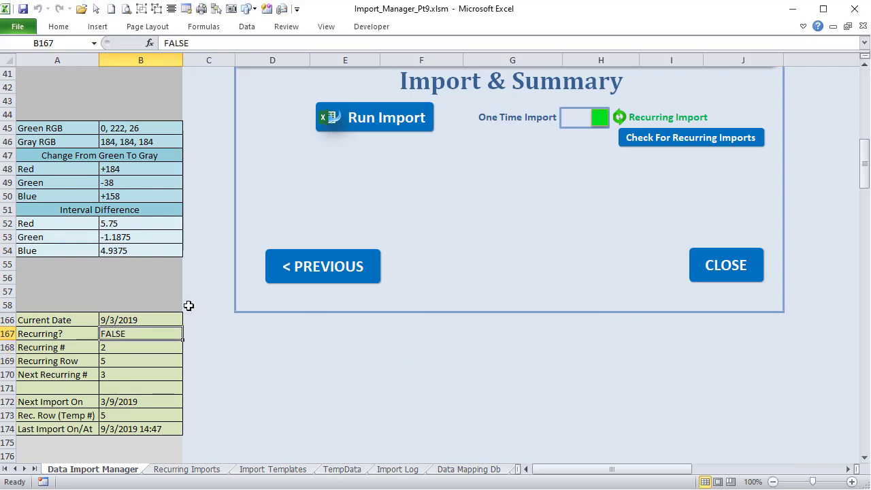
{"action": "type", "text": "True"}
{"action": "key", "text": "Return"}
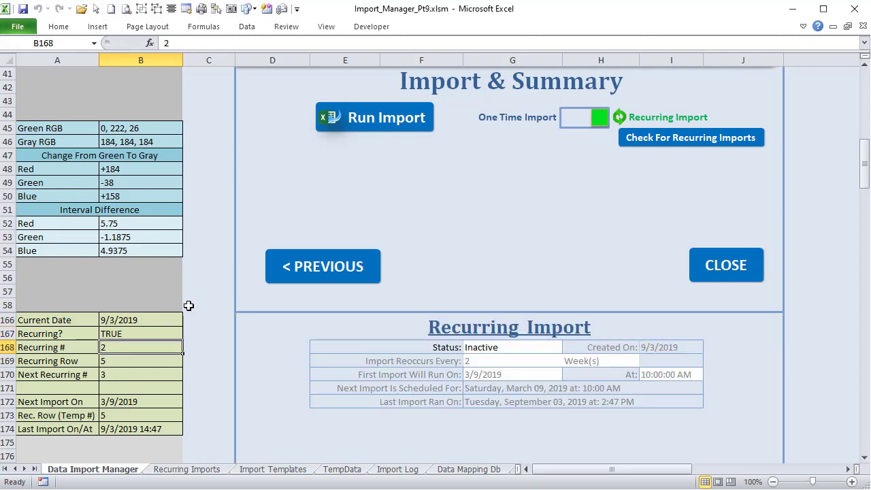
Toggle the import mode watching B167 change, check Recurring # in B168, then select the Recurring Imports records
{"action": "left_click", "coordinate": [578, 116]}
{"action": "left_click", "coordinate": [112, 332]}
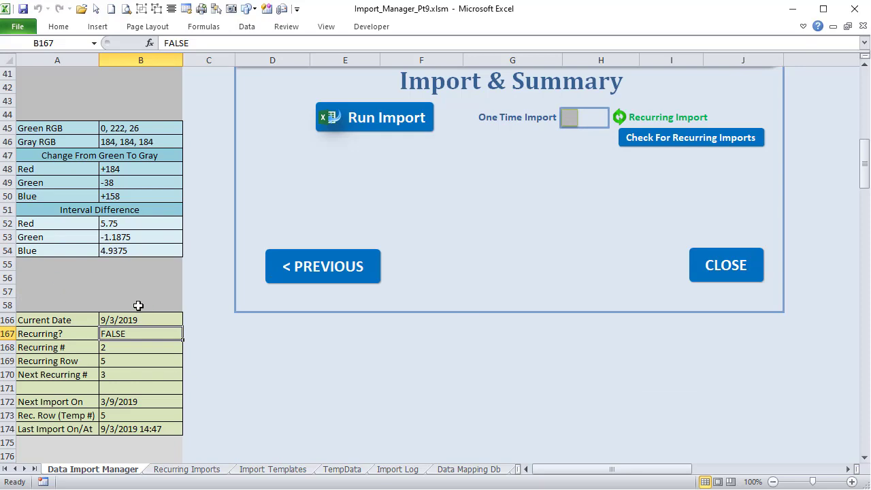
{"action": "left_click", "coordinate": [590, 122]}
{"action": "left_click", "coordinate": [589, 123]}
{"action": "left_click", "coordinate": [590, 123]}
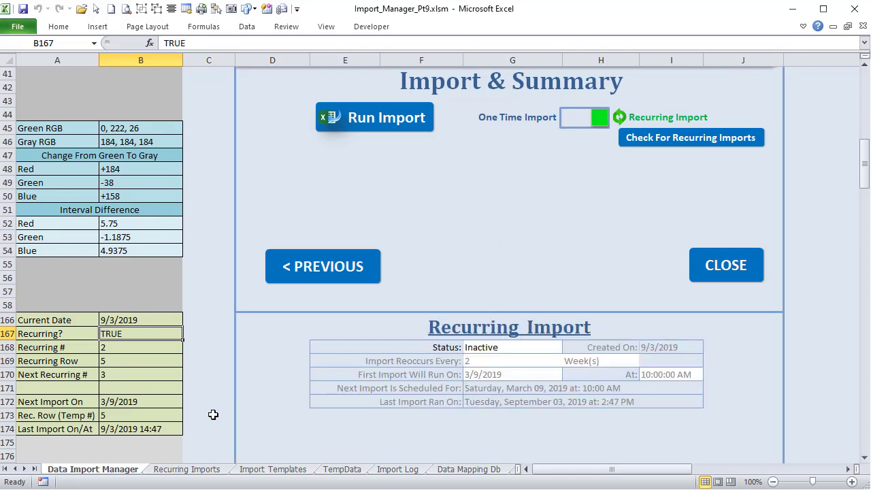
{"action": "left_click", "coordinate": [127, 345]}
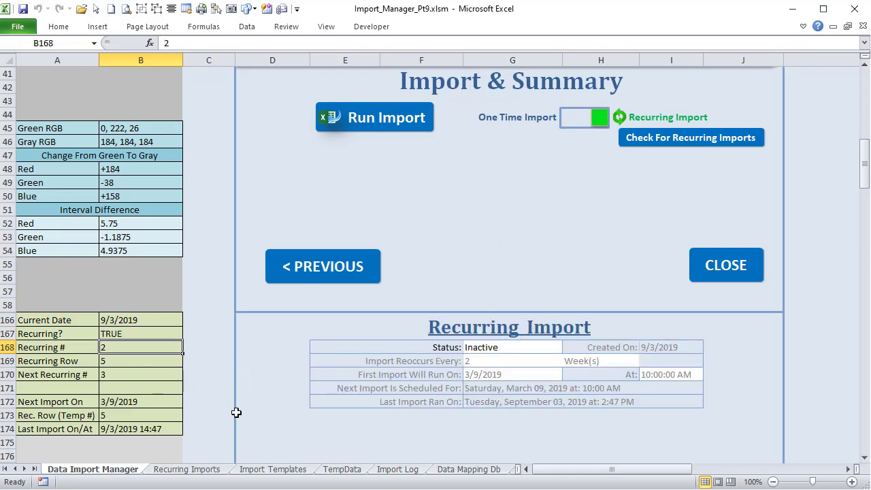
{"action": "left_click", "coordinate": [220, 469]}
{"action": "left_click_drag", "start_coordinate": [35, 121], "coordinate": [585, 131]}
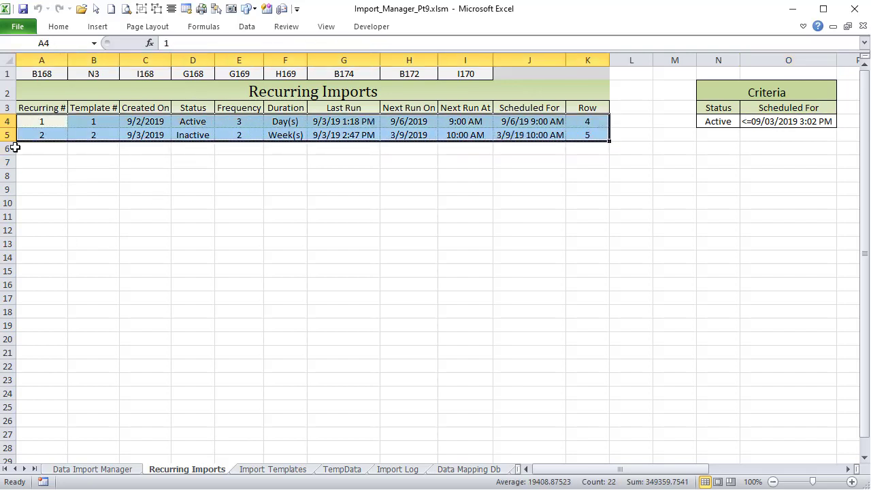
Select the Recurring # values A4:A5 and Template # values B4:B5 on Recurring Imports
{"action": "left_click", "coordinate": [55, 160]}
{"action": "left_click_drag", "start_coordinate": [44, 127], "coordinate": [47, 141]}
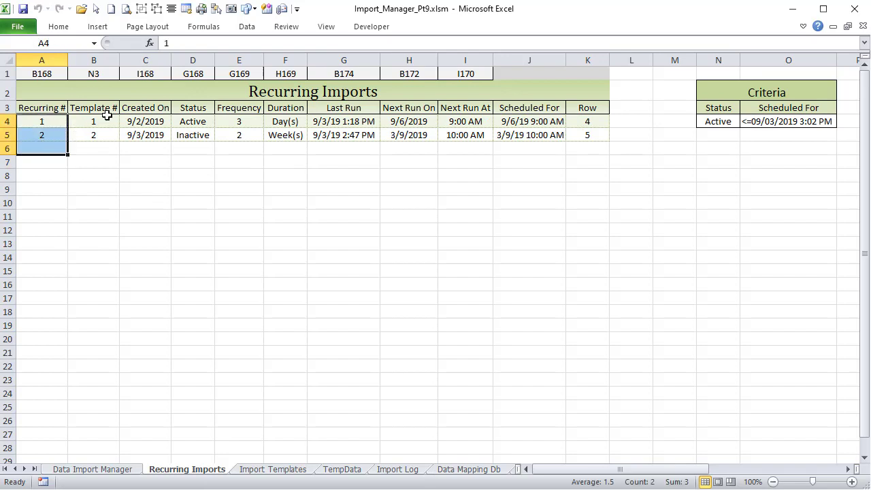
{"action": "left_click", "coordinate": [103, 121]}
{"action": "left_click_drag", "start_coordinate": [103, 121], "coordinate": [88, 136]}
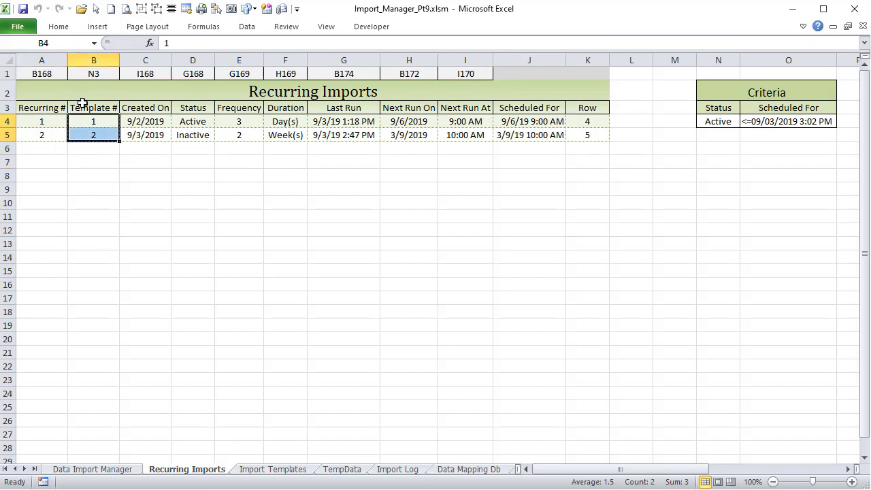
{"action": "left_click_drag", "start_coordinate": [39, 119], "coordinate": [43, 134]}
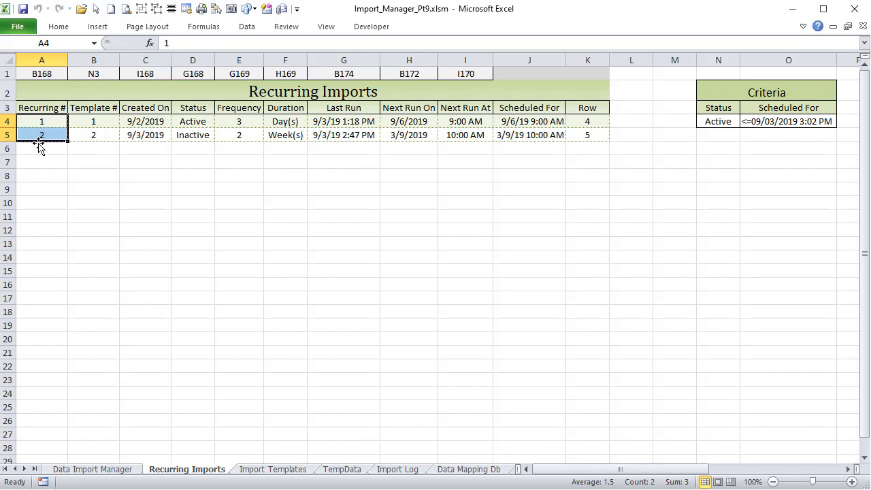
{"action": "left_click", "coordinate": [63, 158]}
Point out row 6 as the next empty record row, then return to Data Import Manager
{"action": "left_click", "coordinate": [40, 145]}
{"action": "left_click", "coordinate": [40, 164]}
{"action": "left_click", "coordinate": [39, 174]}
{"action": "left_click", "coordinate": [50, 188]}
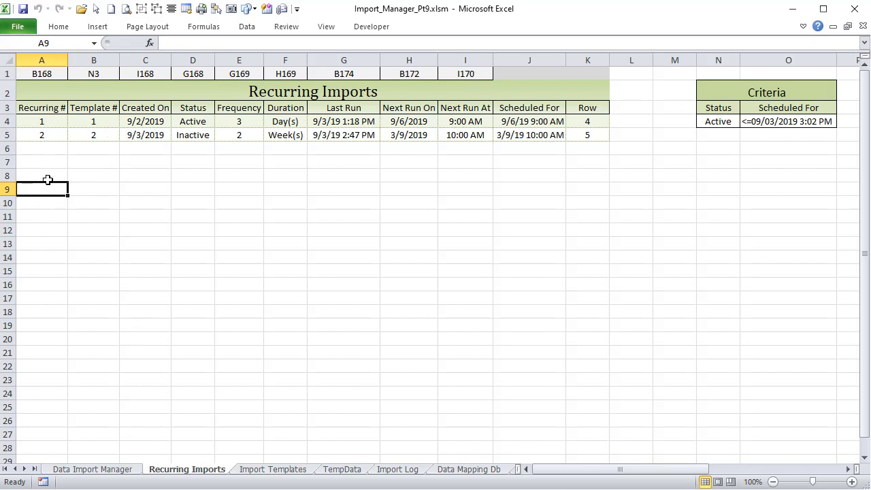
{"action": "left_click", "coordinate": [53, 151]}
{"action": "left_click", "coordinate": [56, 166]}
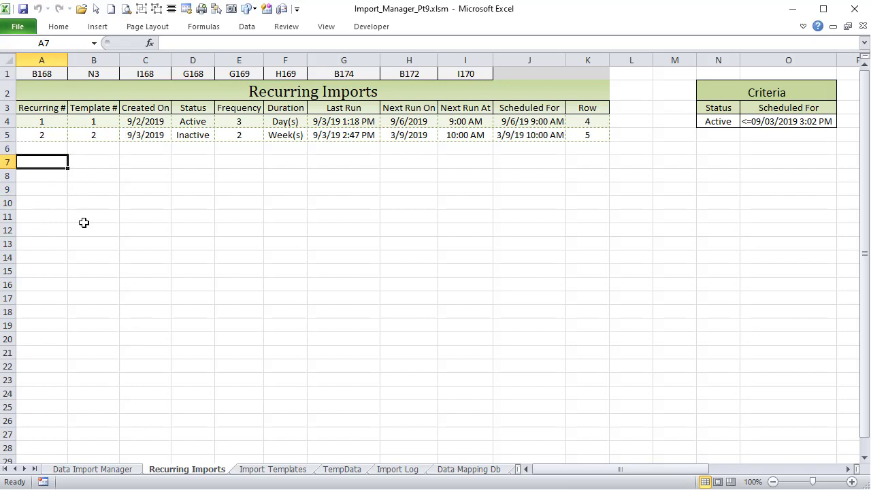
{"action": "left_click", "coordinate": [130, 469]}
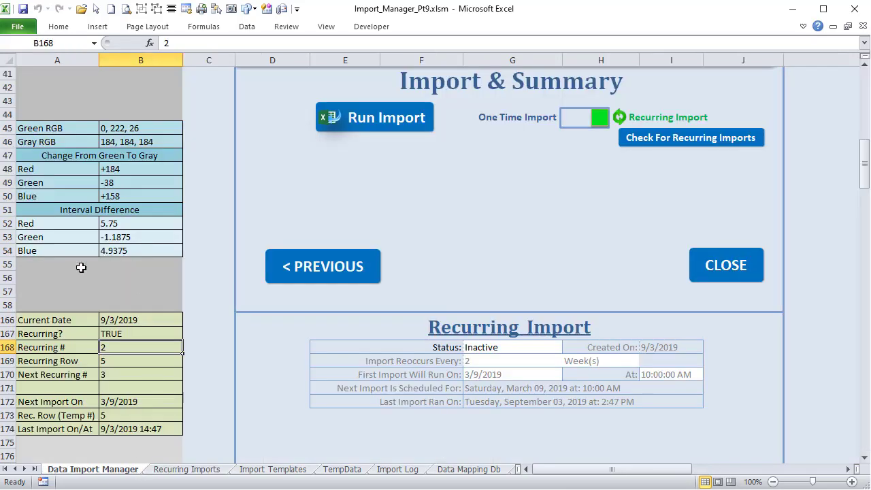
Inspect the IFERROR(MATCH) Recurring Row formula in B169, then go back to Recurring Imports
{"action": "left_click", "coordinate": [125, 361]}
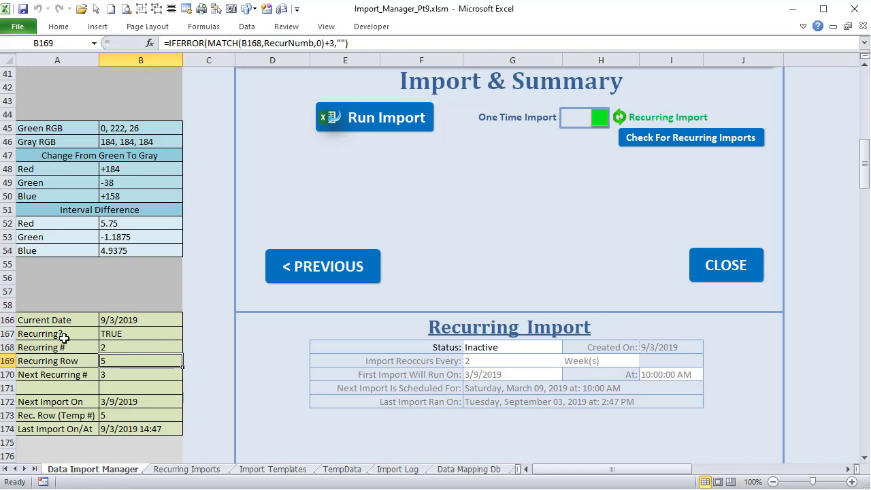
{"action": "left_click", "coordinate": [193, 470]}
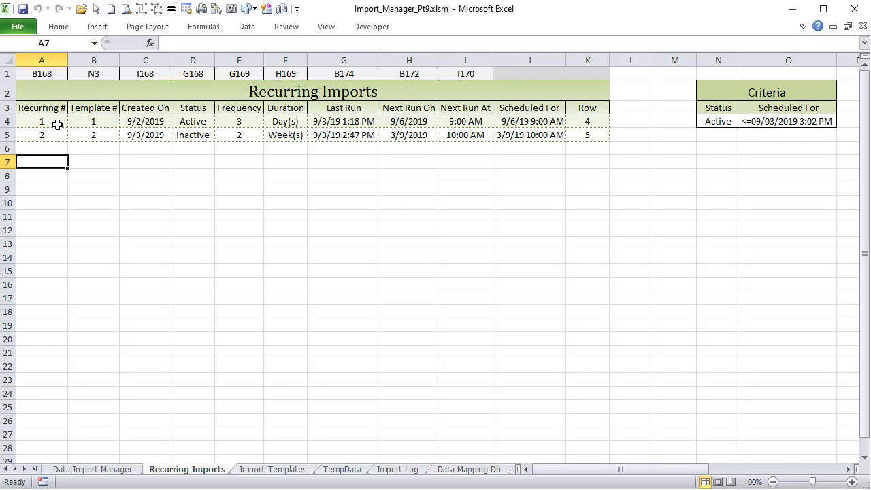
In Name Manager, review TempName, RecurNumb and RecurTempNumb, showing the cells RecurNumb covers
{"action": "left_click", "coordinate": [203, 28]}
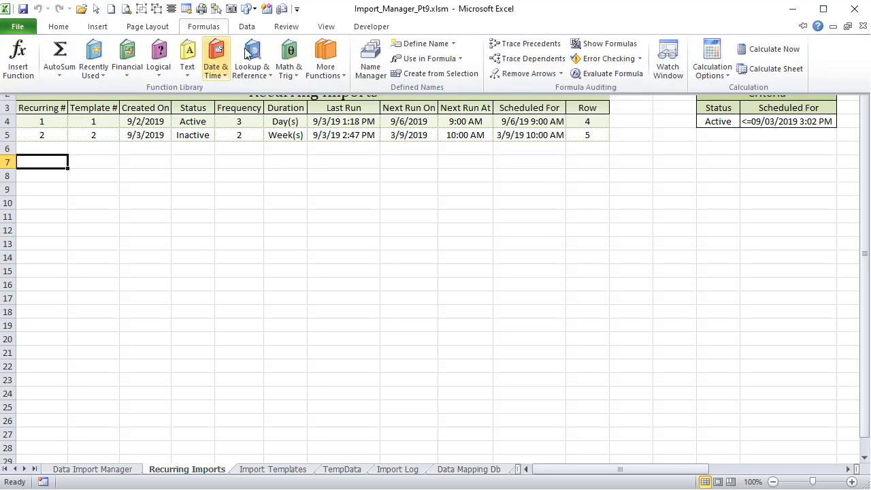
{"action": "left_click", "coordinate": [369, 68]}
{"action": "left_click_drag", "start_coordinate": [649, 93], "coordinate": [657, 154]}
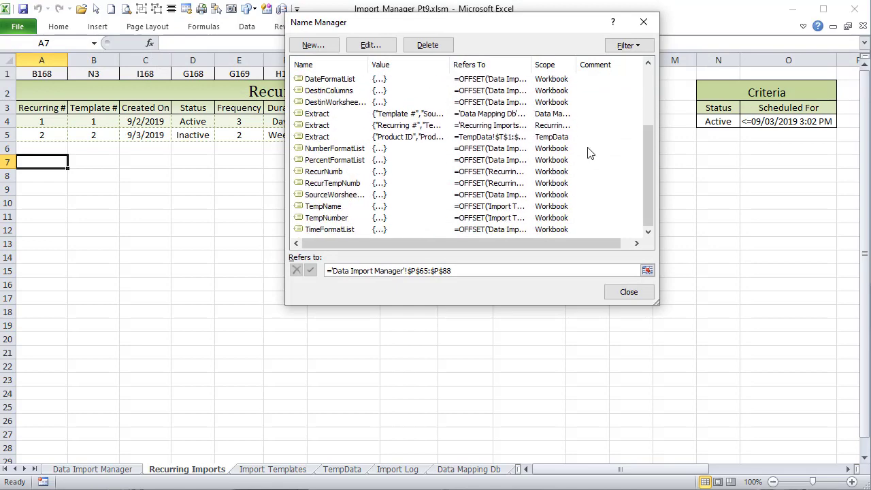
{"action": "left_click", "coordinate": [317, 207]}
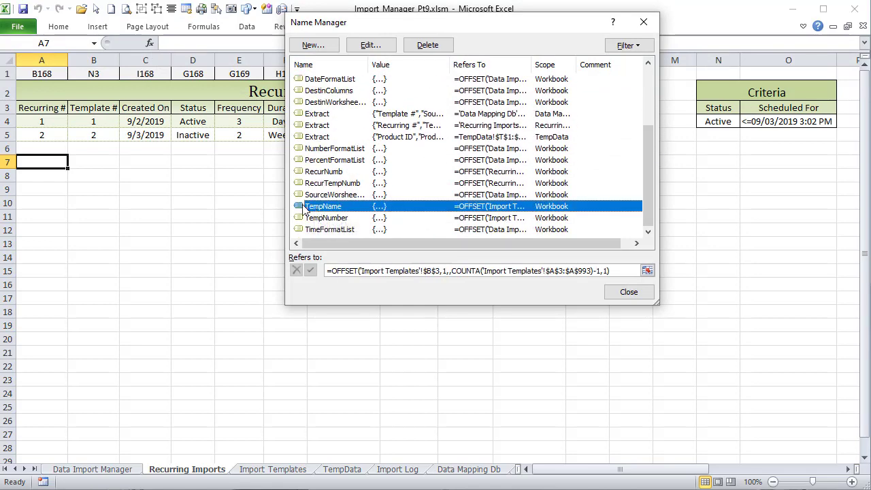
{"action": "left_click", "coordinate": [326, 172]}
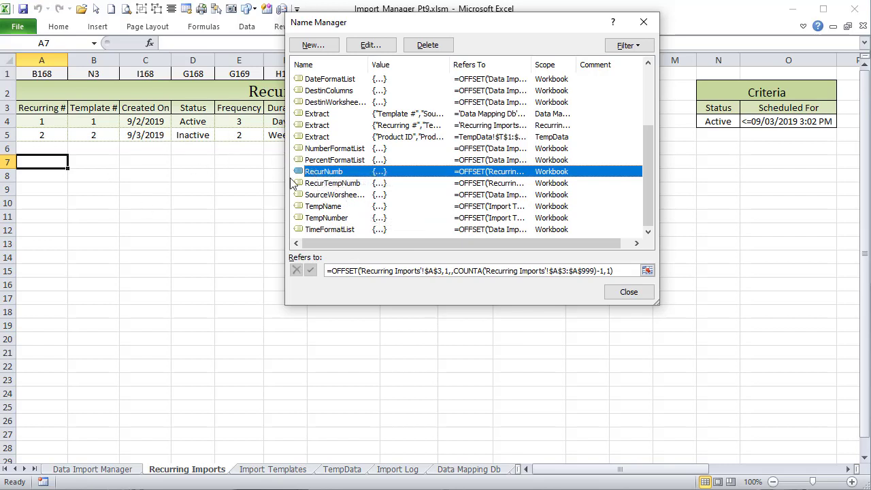
{"action": "left_click", "coordinate": [350, 184]}
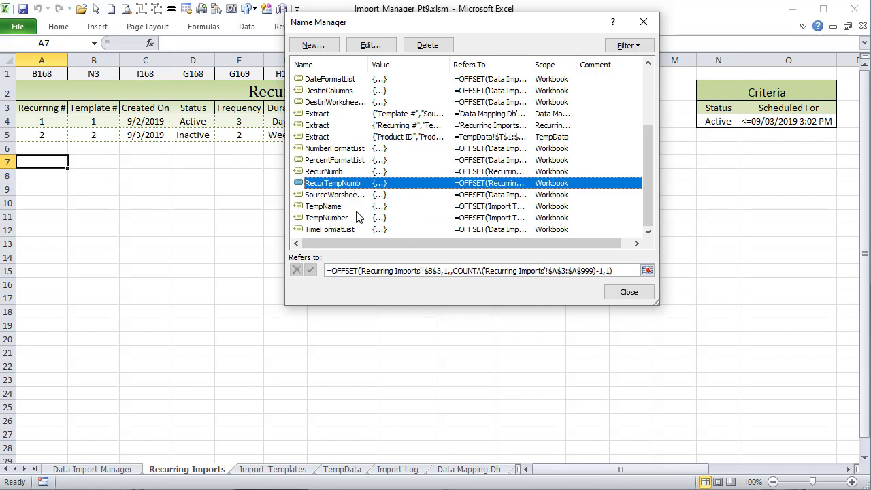
{"action": "left_click", "coordinate": [323, 173]}
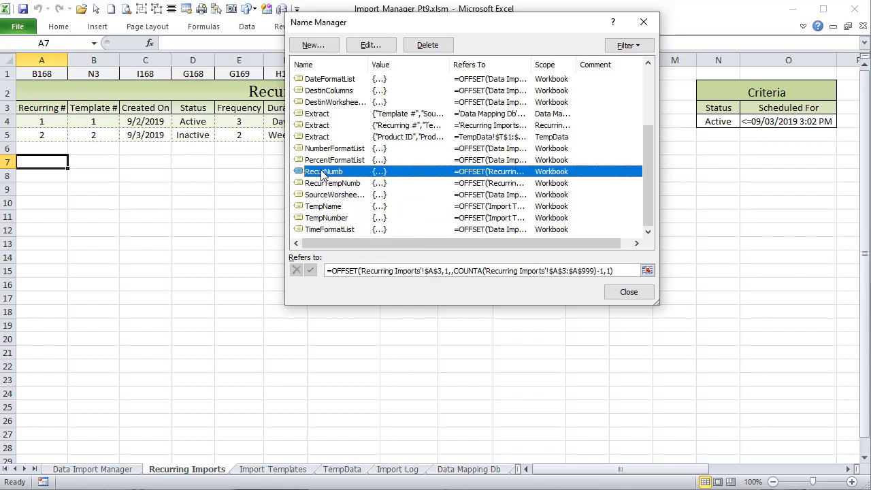
{"action": "key", "text": "Tab"}
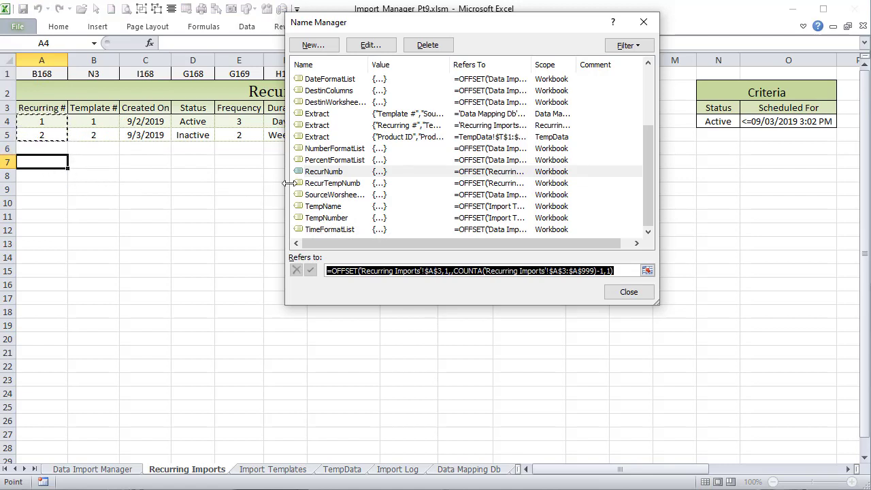
Select the RecurTempNumb OFFSET/COUNTA Refers to formula to inspect it
{"action": "left_click", "coordinate": [333, 184]}
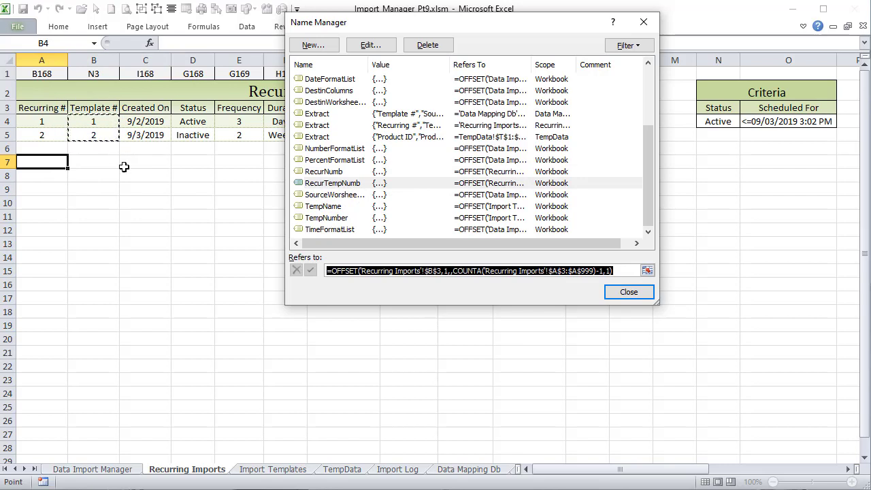
{"action": "left_click", "coordinate": [482, 272]}
{"action": "left_click_drag", "start_coordinate": [637, 270], "coordinate": [279, 272]}
Close the defined names list and review the Recurring # and Template # columns
{"action": "left_click", "coordinate": [628, 292]}
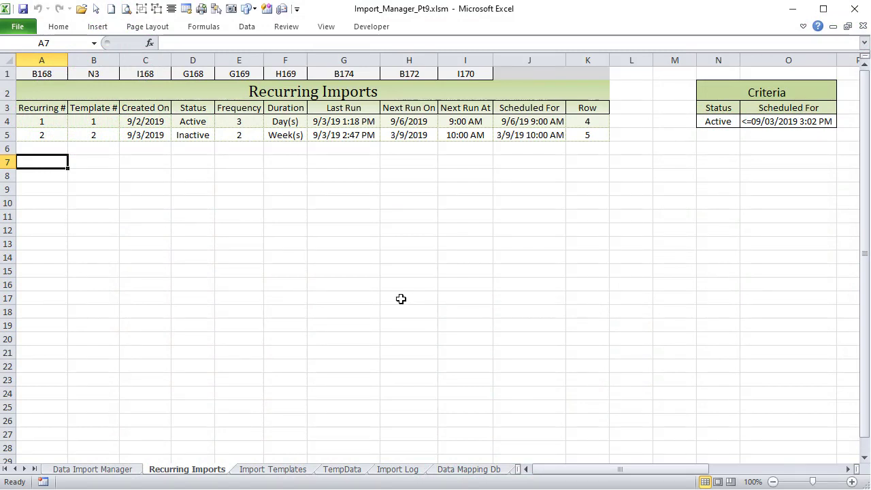
{"action": "left_click_drag", "start_coordinate": [39, 108], "coordinate": [93, 135]}
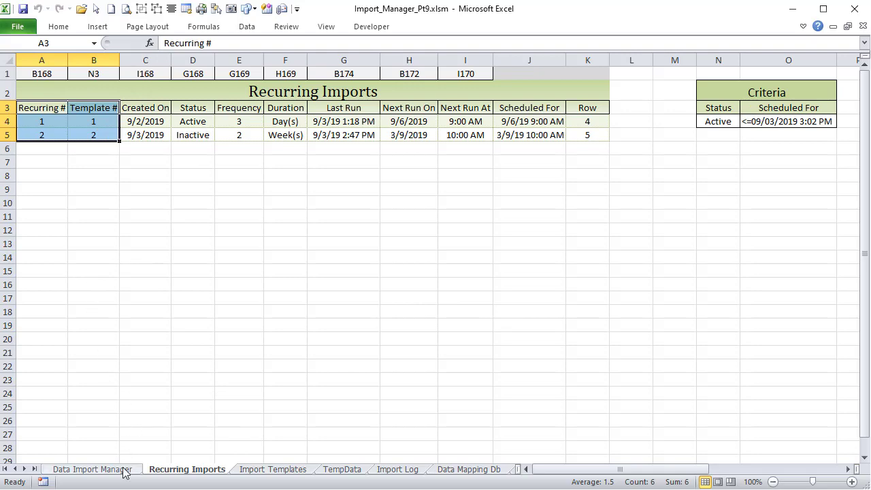
{"action": "left_click", "coordinate": [91, 468]}
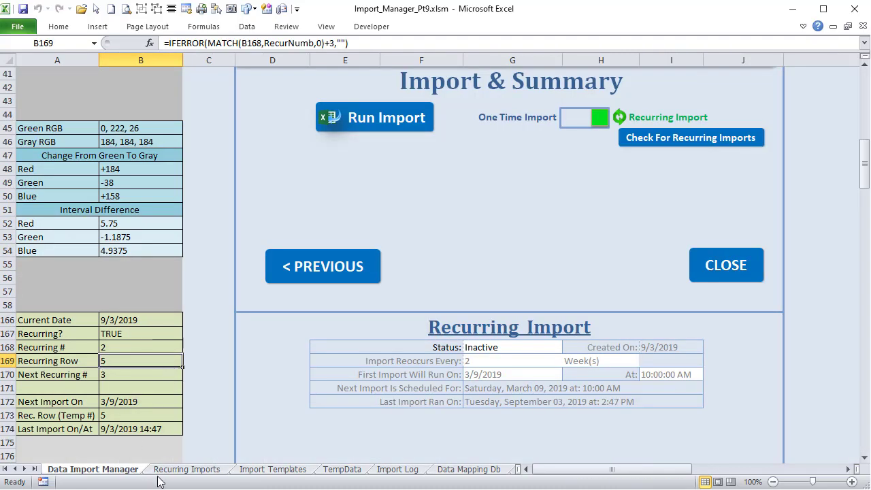
{"action": "left_click", "coordinate": [217, 474]}
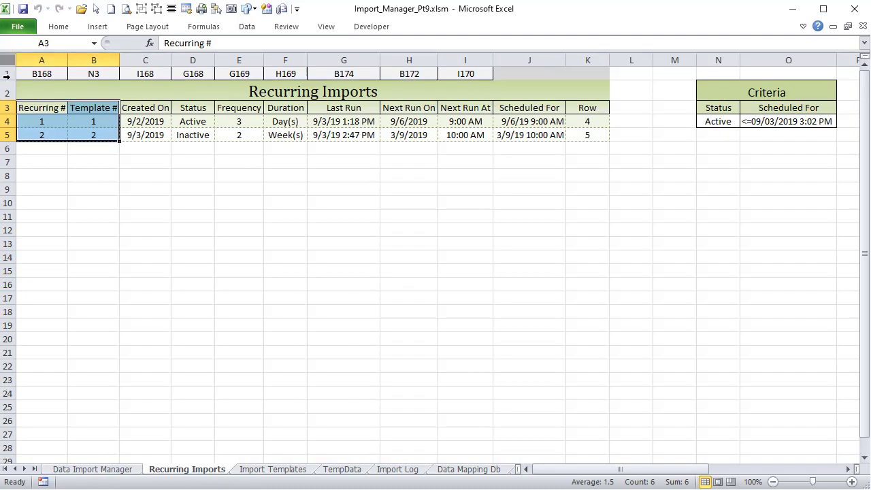
Confirm Recurring # 2's record sits in row 5 of the Recurring Imports sheet
{"action": "left_click", "coordinate": [32, 121]}
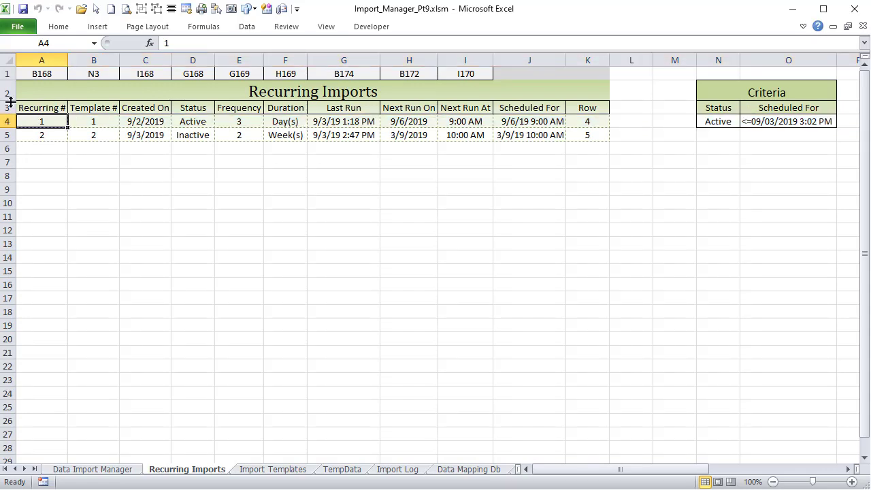
{"action": "left_click", "coordinate": [41, 132]}
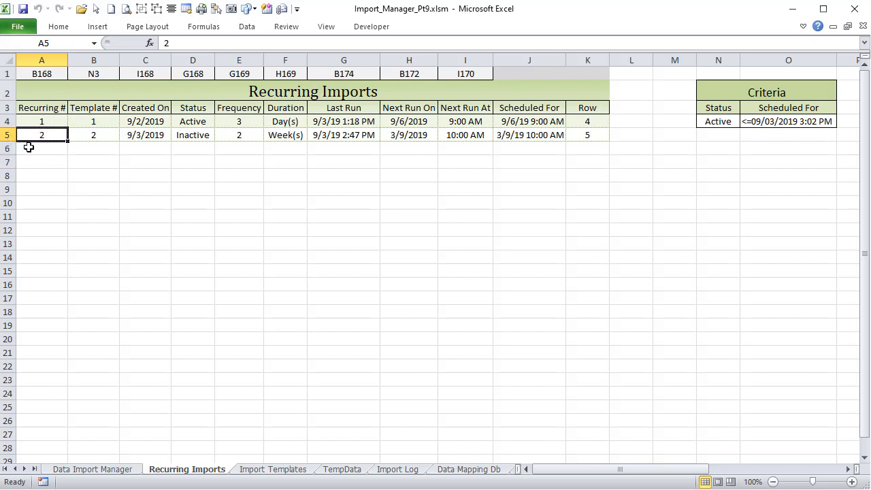
{"action": "left_click", "coordinate": [45, 117]}
{"action": "left_click", "coordinate": [44, 132]}
{"action": "left_click", "coordinate": [4, 135]}
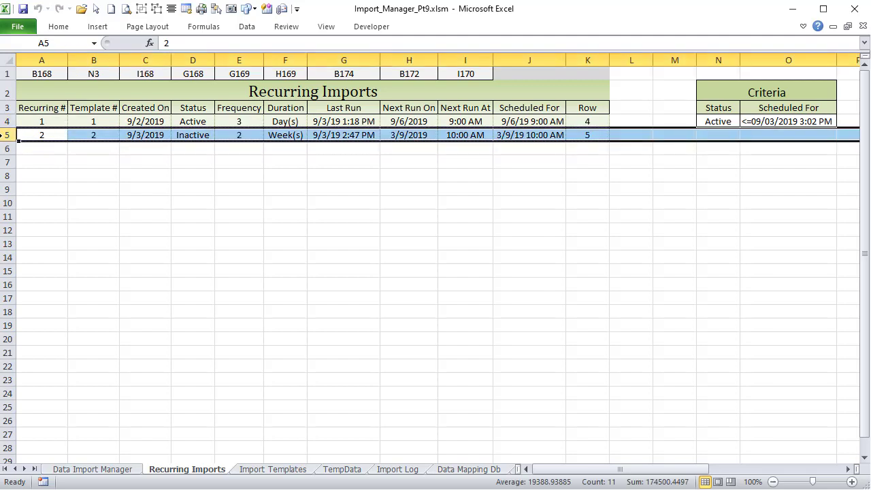
{"action": "left_click", "coordinate": [114, 470]}
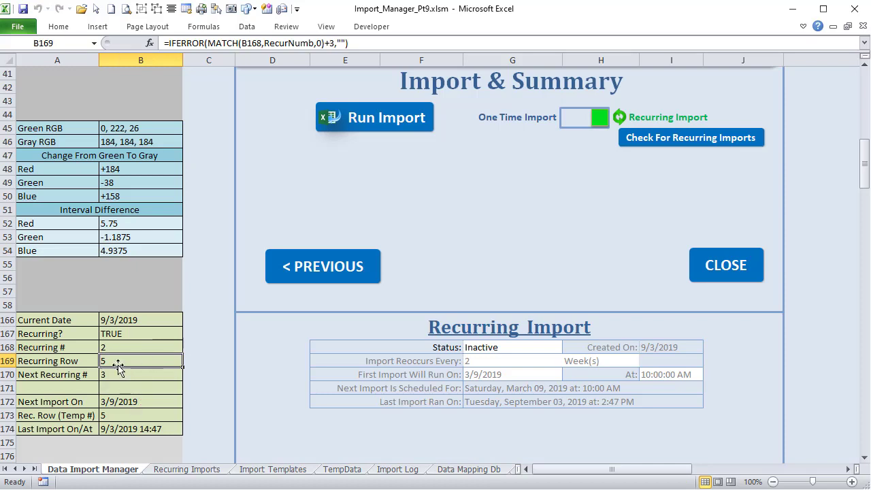
{"action": "left_click_drag", "start_coordinate": [264, 43], "coordinate": [242, 43]}
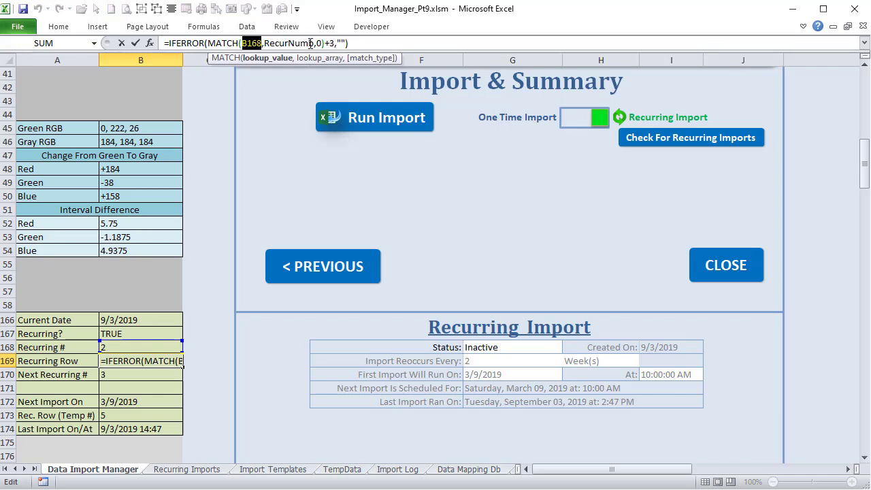
{"action": "left_click_drag", "start_coordinate": [314, 43], "coordinate": [264, 42]}
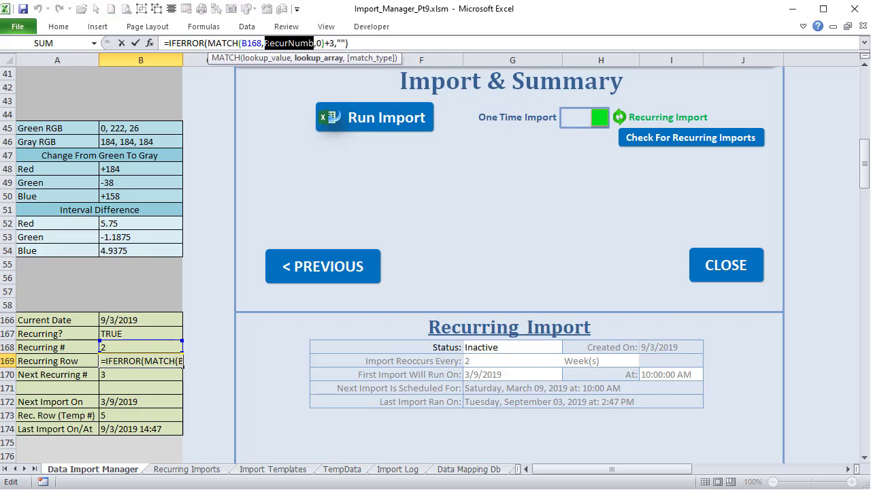
{"action": "double_click", "coordinate": [317, 43]}
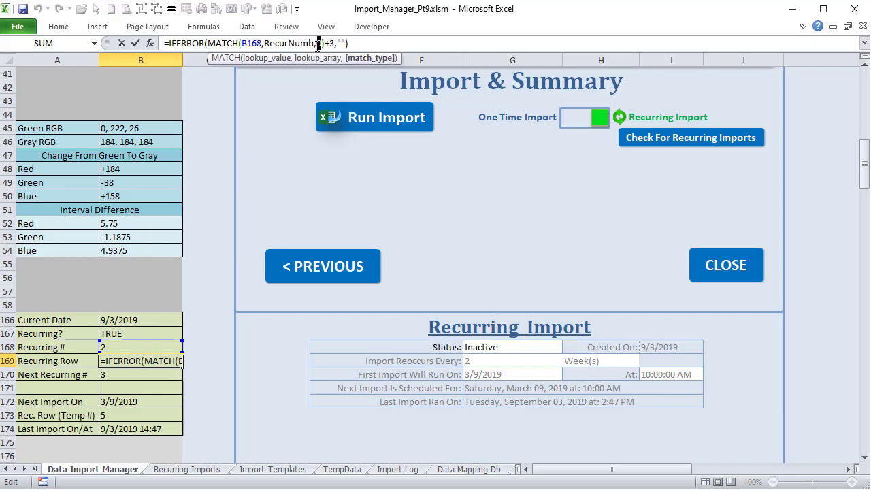
{"action": "double_click", "coordinate": [330, 43]}
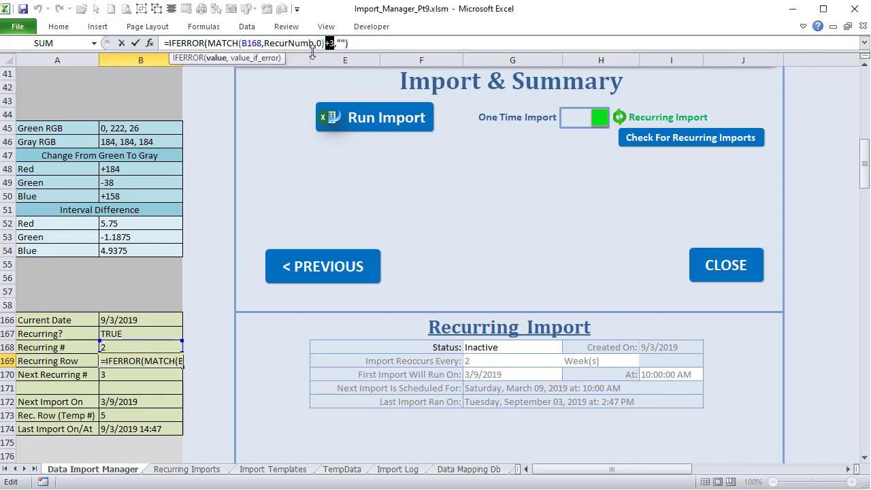
{"action": "left_click", "coordinate": [343, 42]}
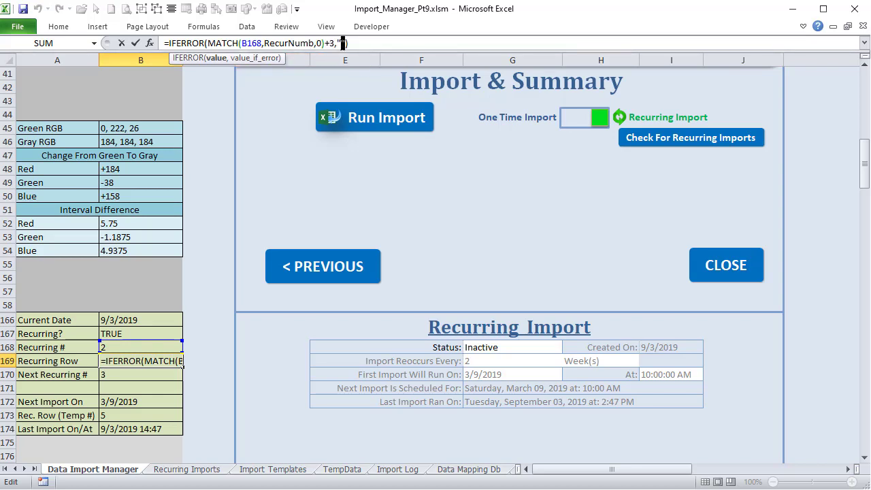
{"action": "key", "text": "Return"}
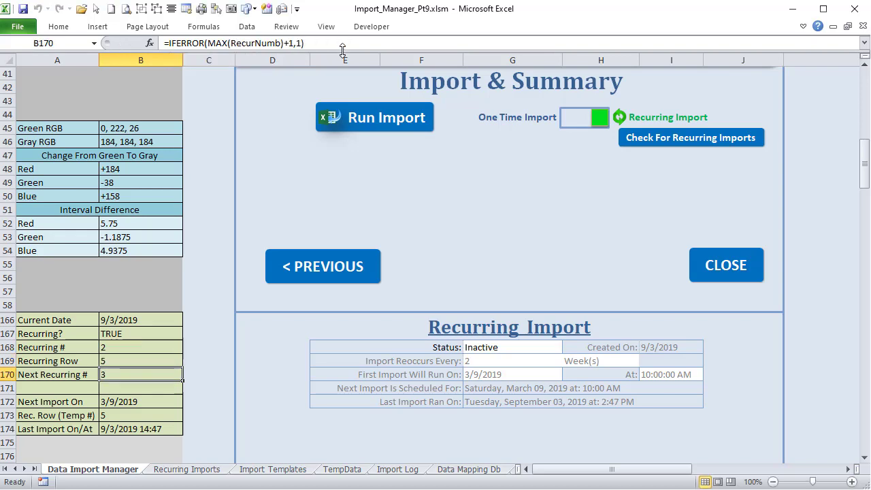
{"action": "left_click", "coordinate": [146, 401]}
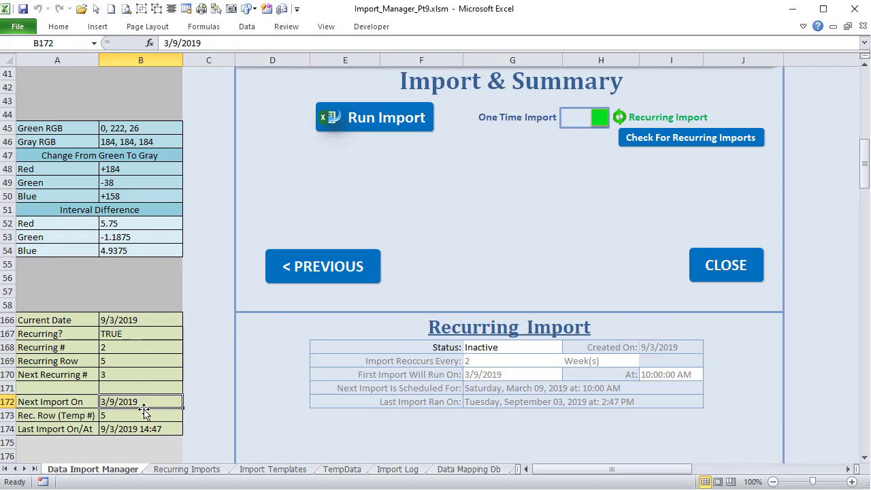
Set the recurring import Status to Active and the first run date to 3/10/2019
{"action": "left_click", "coordinate": [517, 375]}
{"action": "left_click", "coordinate": [508, 347]}
{"action": "left_click", "coordinate": [568, 348]}
{"action": "left_click", "coordinate": [517, 354]}
{"action": "left_click", "coordinate": [512, 371]}
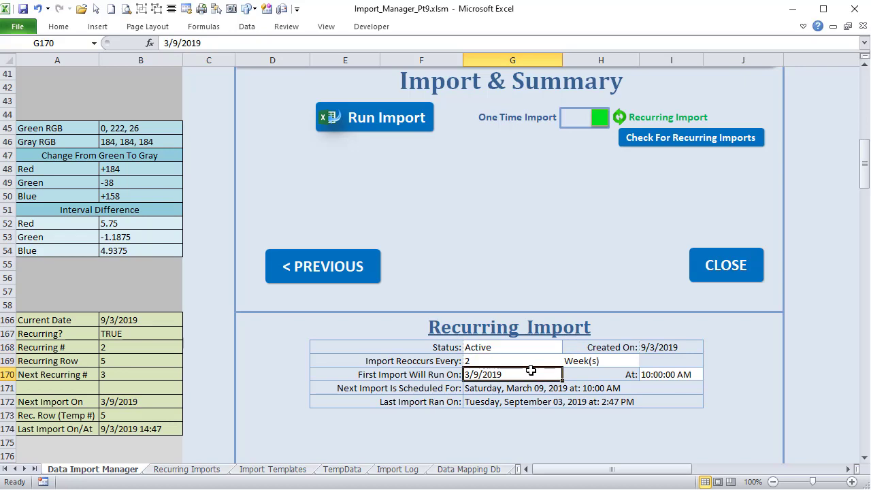
{"action": "type", "text": "3/10"}
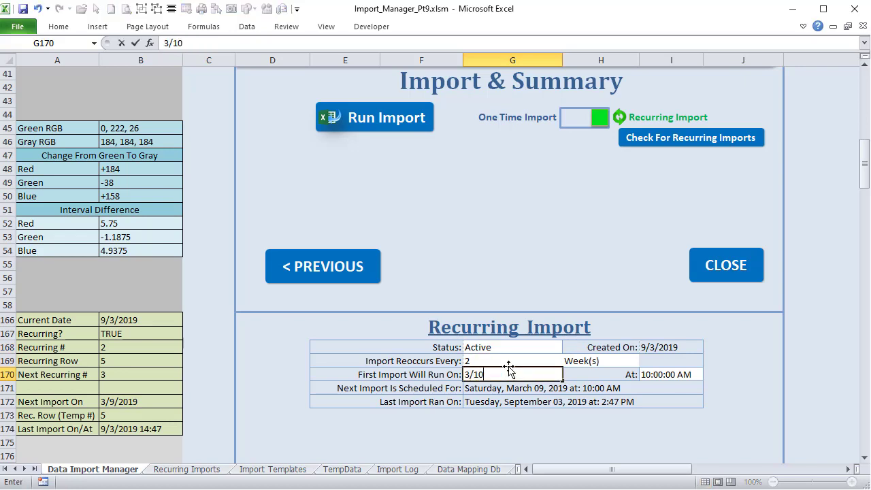
{"action": "key", "text": "Return"}
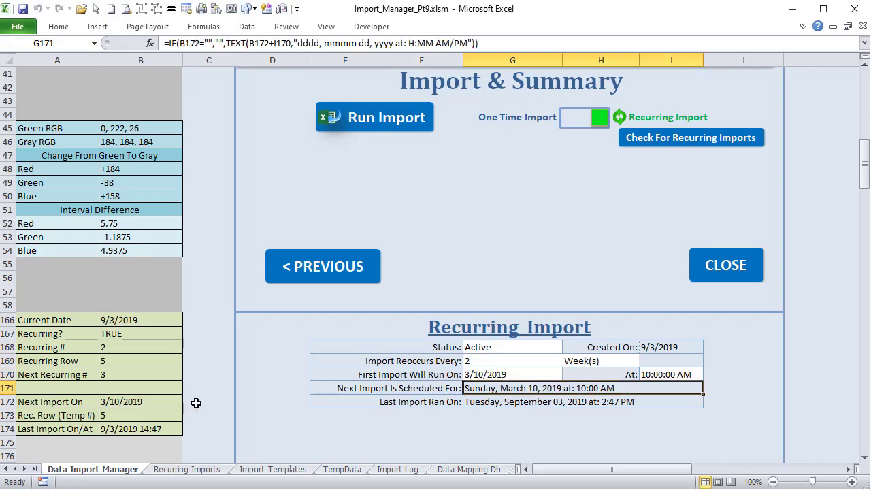
Check that Next Import On and the Next Import Is Scheduled For formula use the new date
{"action": "left_click", "coordinate": [163, 396]}
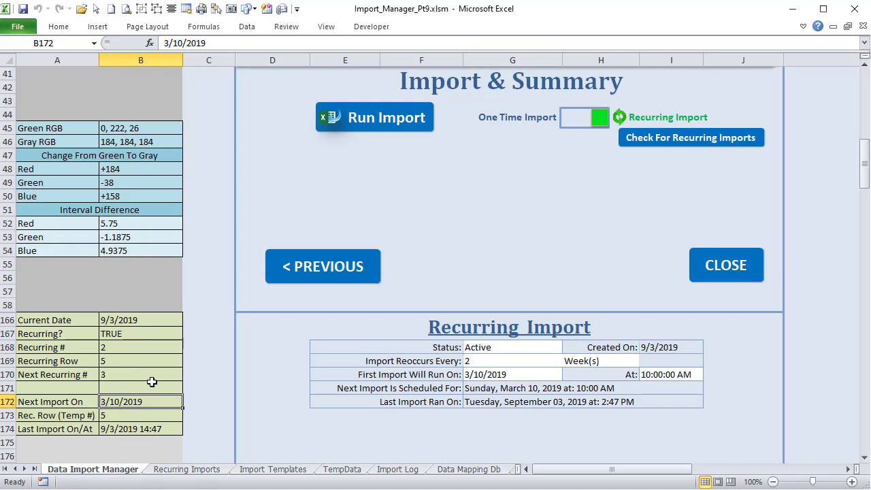
{"action": "left_click", "coordinate": [499, 386]}
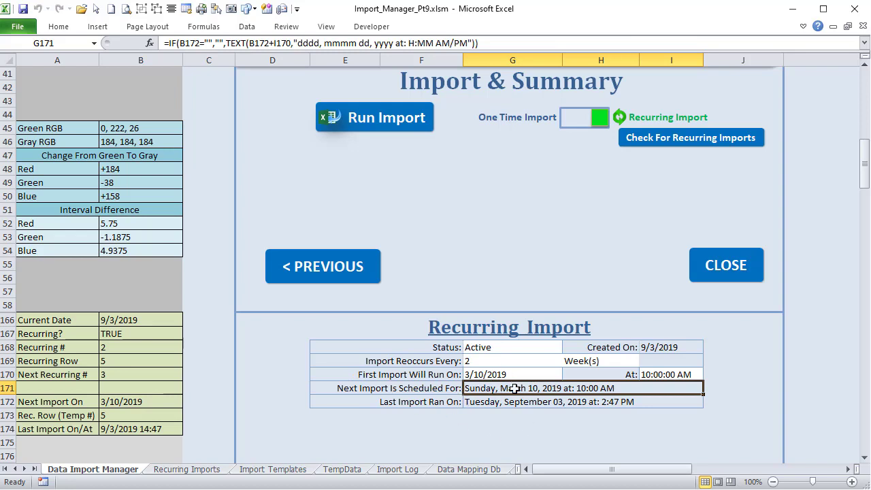
{"action": "left_click", "coordinate": [141, 400]}
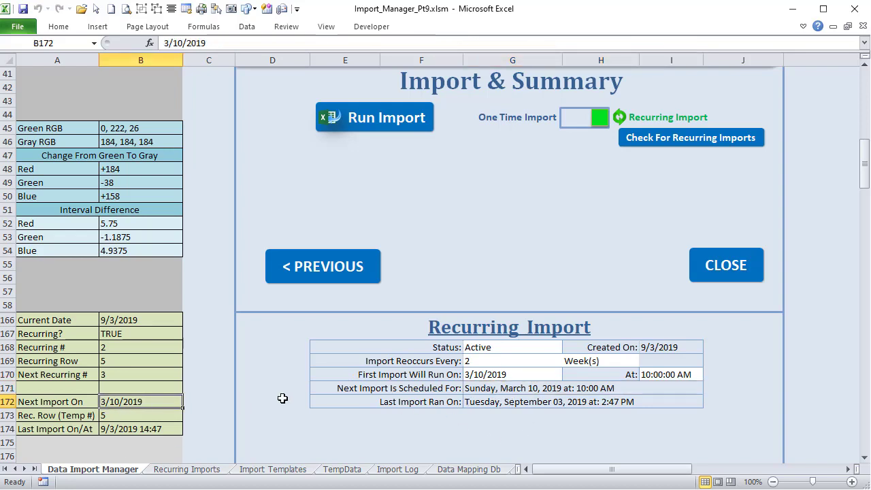
{"action": "left_click", "coordinate": [474, 385]}
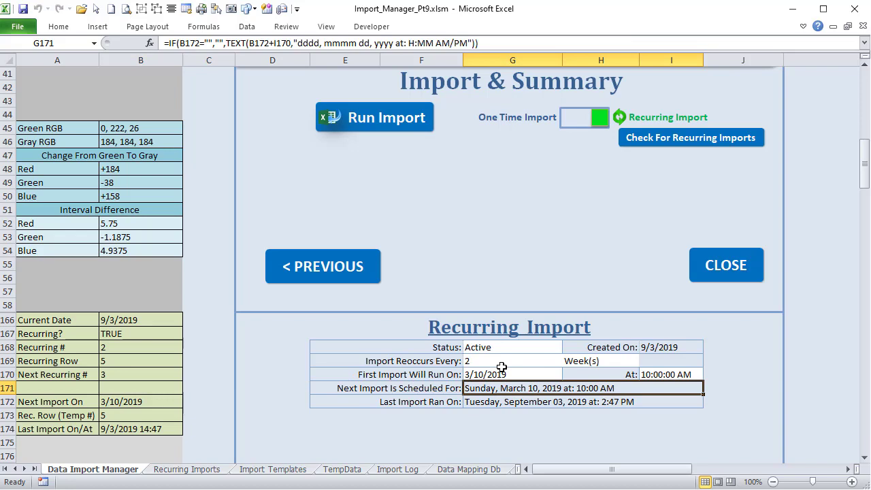
Verify the 3/10/2019 10:00 AM first run gives a next import of Sunday, March 10, 2019
{"action": "left_click", "coordinate": [503, 374]}
{"action": "left_click", "coordinate": [672, 374]}
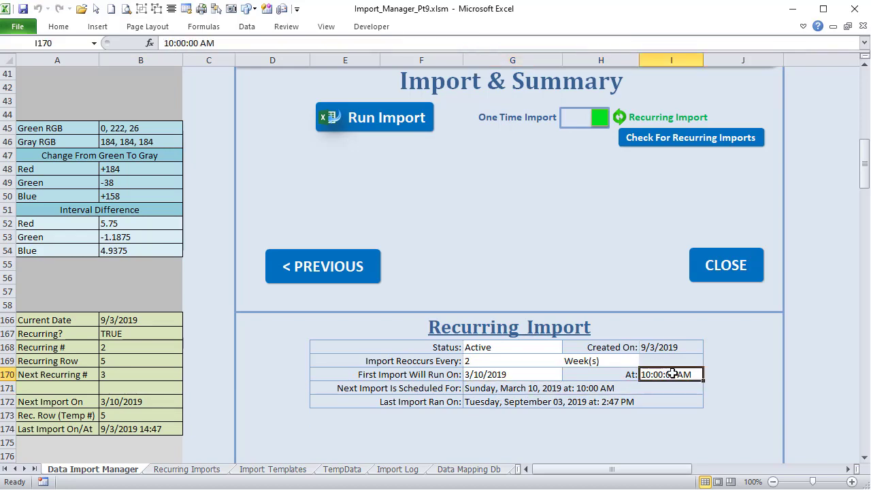
{"action": "left_click", "coordinate": [557, 377]}
{"action": "left_click", "coordinate": [660, 372]}
{"action": "left_click", "coordinate": [610, 390]}
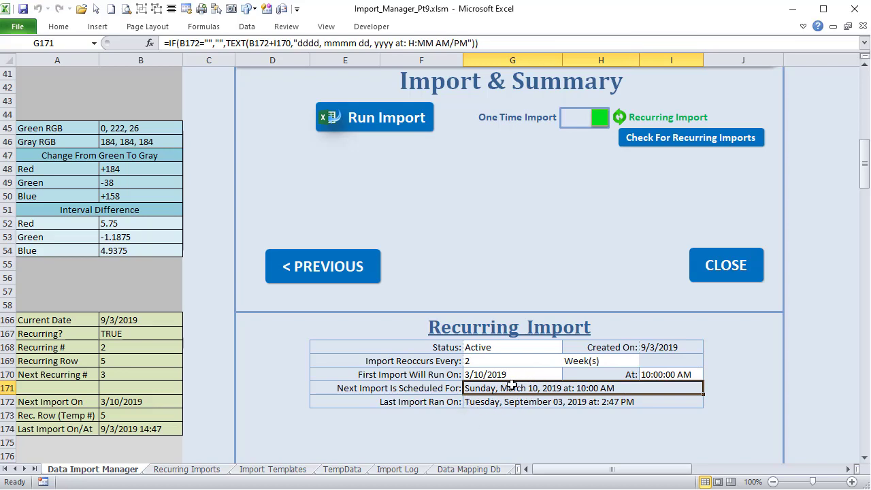
{"action": "left_click", "coordinate": [134, 407]}
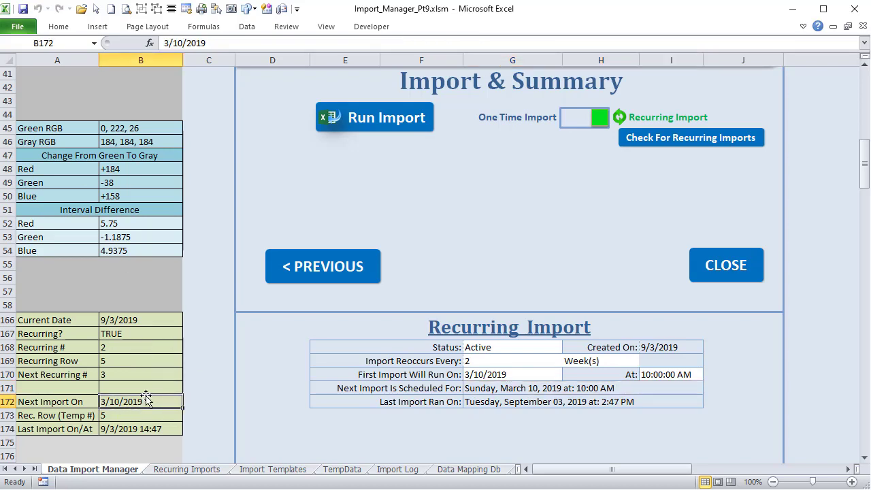
{"action": "left_click", "coordinate": [506, 373]}
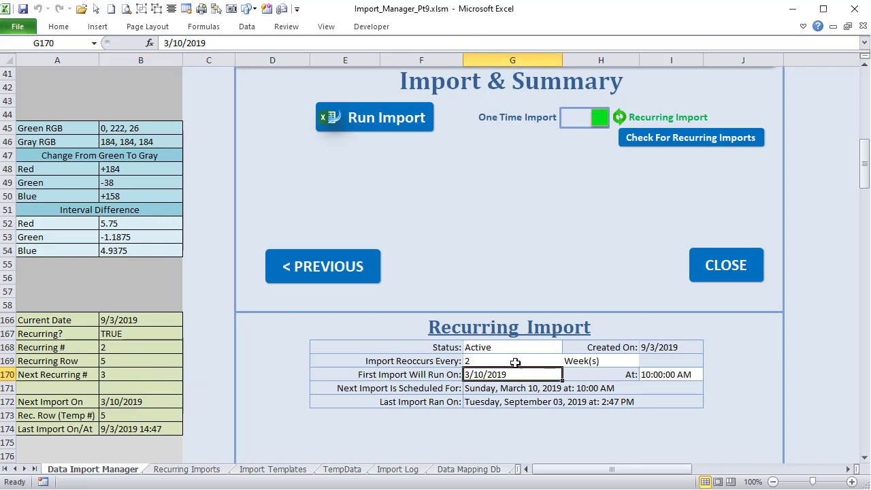
{"action": "left_click", "coordinate": [137, 406]}
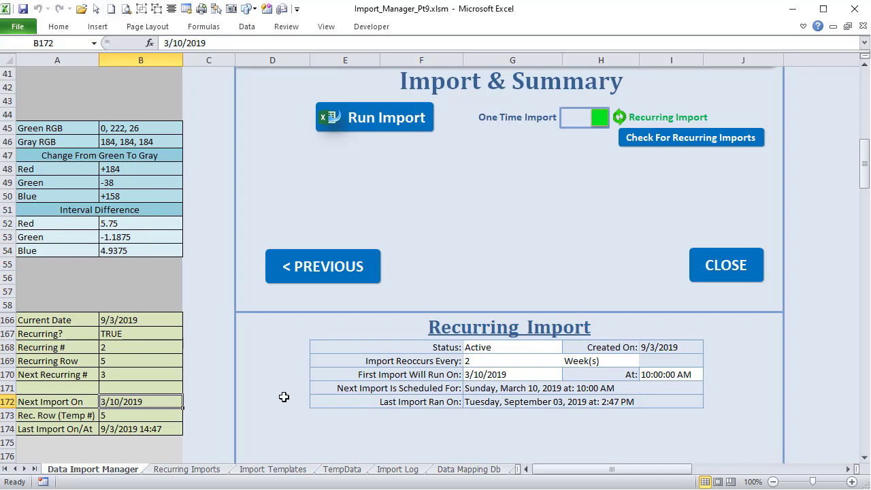
{"action": "left_click", "coordinate": [479, 391]}
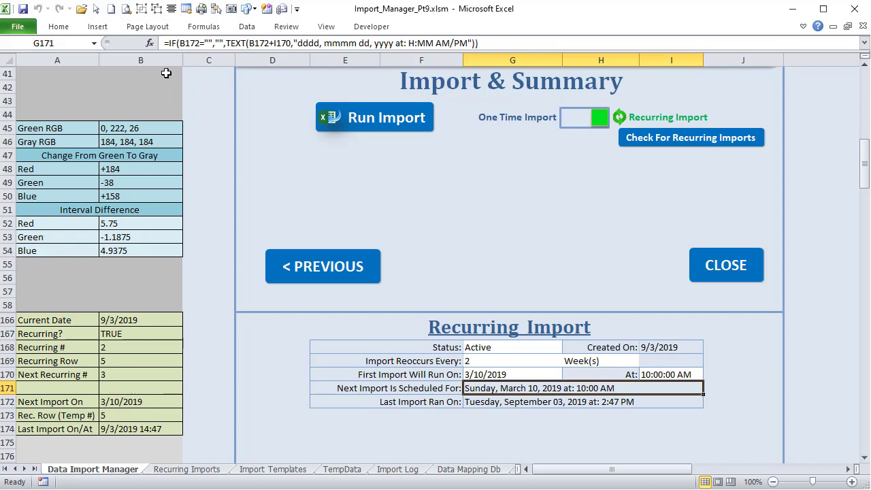
{"action": "double_click", "coordinate": [228, 43]}
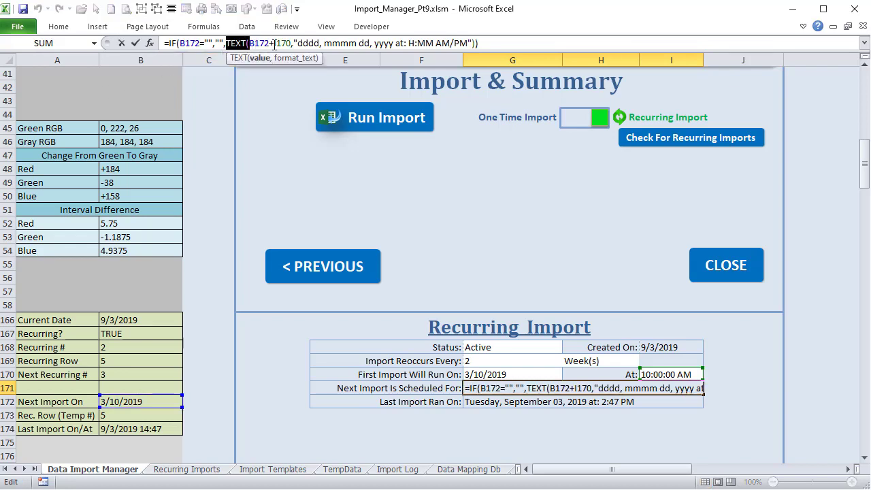
{"action": "left_click_drag", "start_coordinate": [294, 43], "coordinate": [250, 43]}
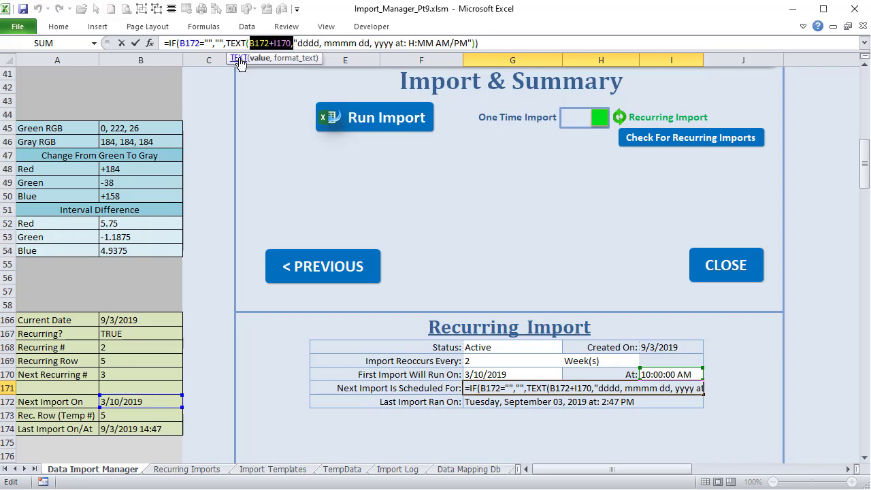
{"action": "key", "text": "Return"}
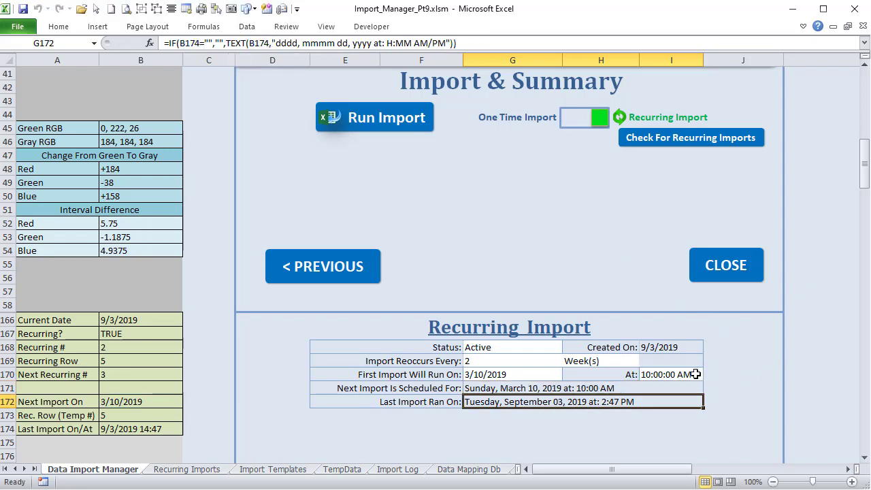